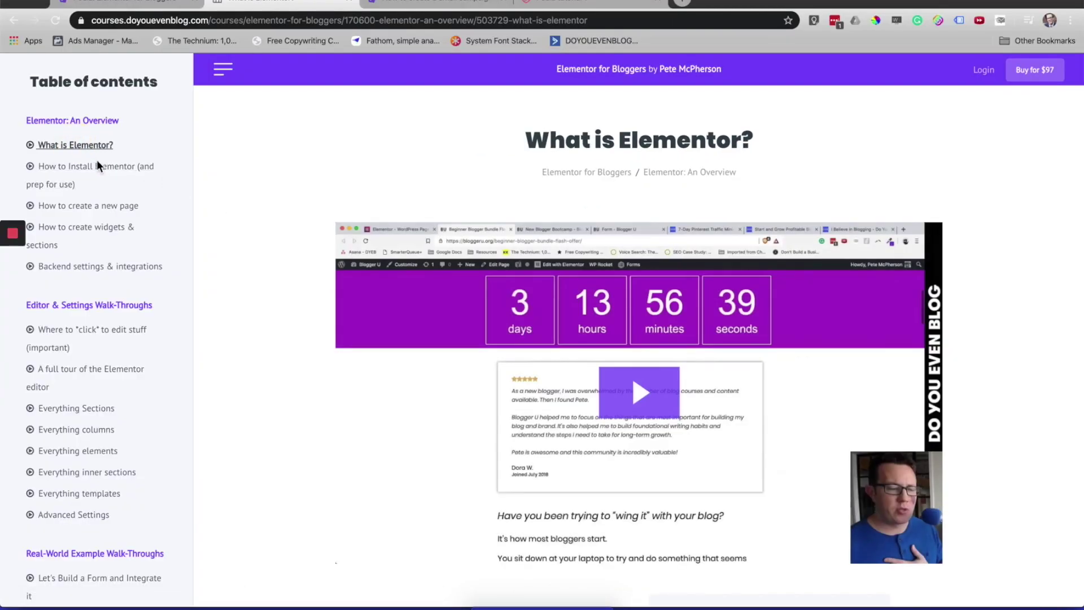
# - Open the How to Install Elementor lesson and scroll through its content
pyautogui.click(96, 171)
pyautogui.scroll(-3, 482, 304)
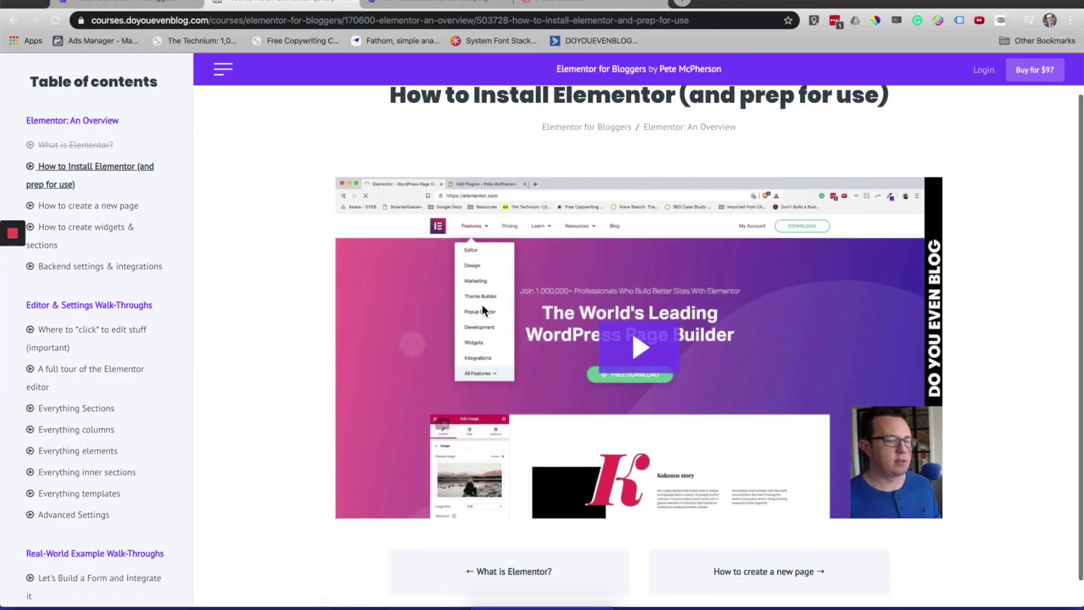
pyautogui.scroll(-5, 84, 446)
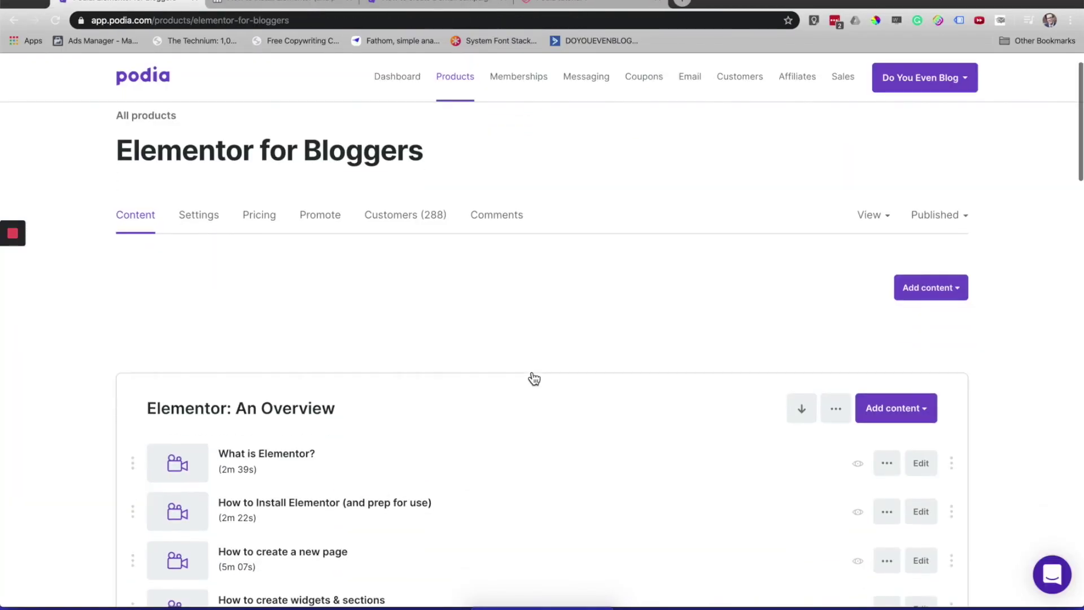
pyautogui.scroll(-2, 534, 378)
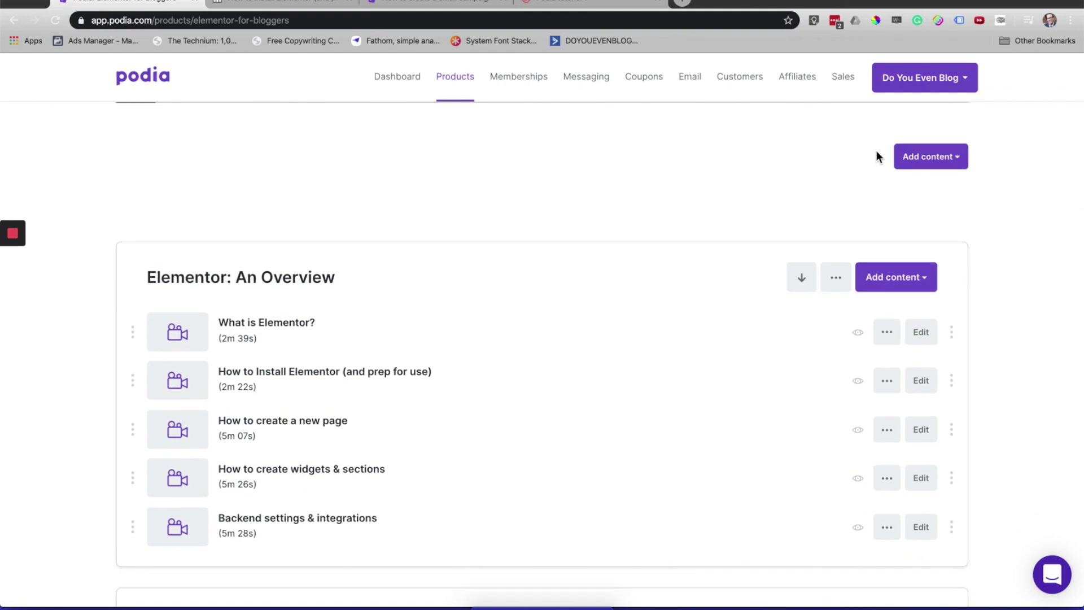
pyautogui.scroll(3, 845, 287)
# - View the Elementor for Bloggers public sales page, then close that tab
pyautogui.click(870, 252)
pyautogui.click(851, 318)
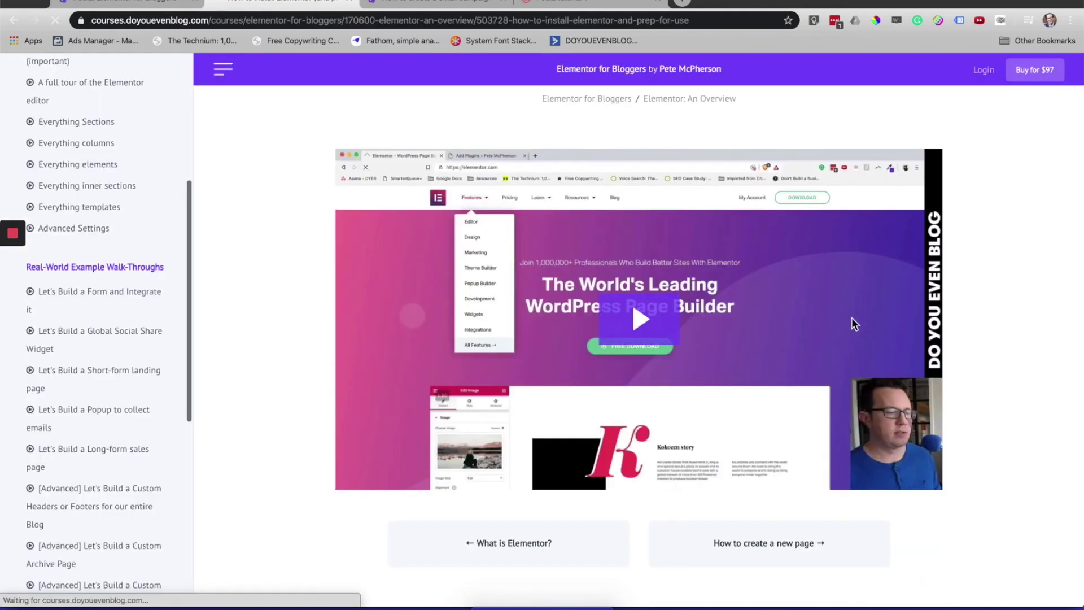
pyautogui.scroll(-10, 211, 282)
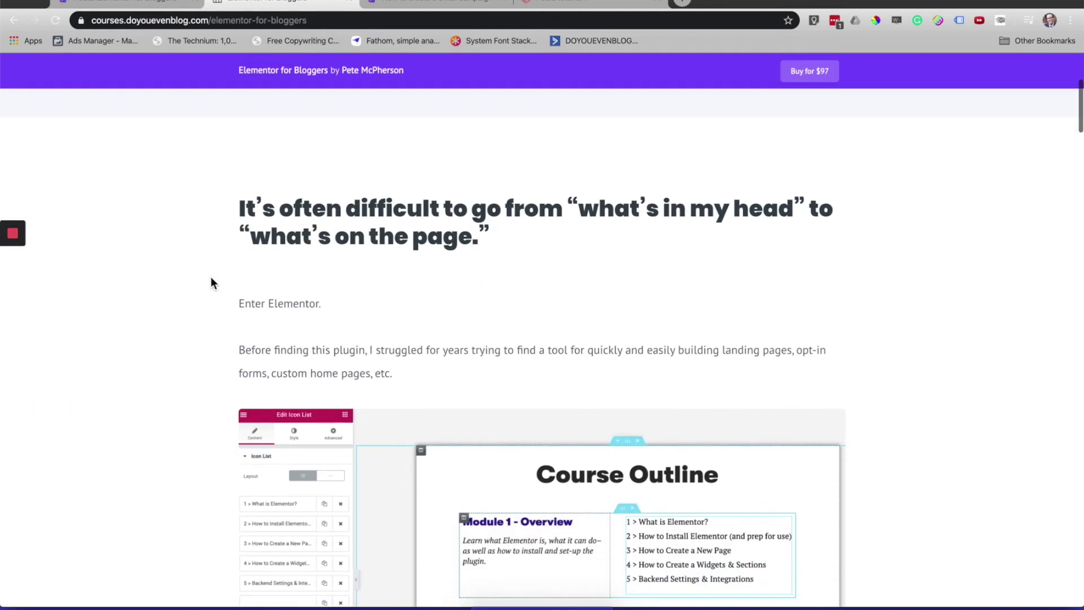
pyautogui.scroll(-10, 211, 278)
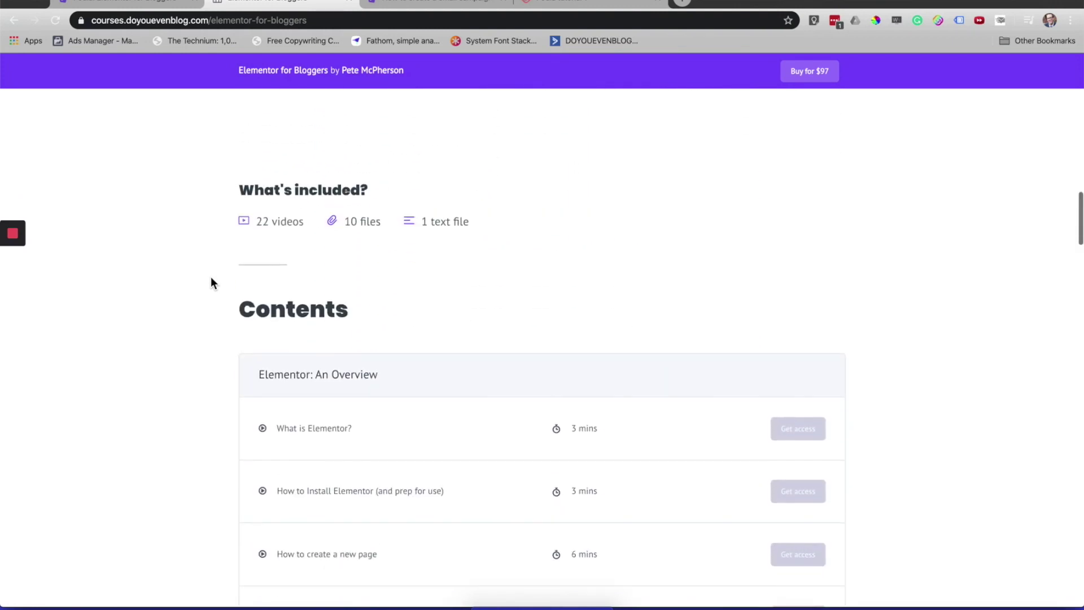
pyautogui.press('super+w')
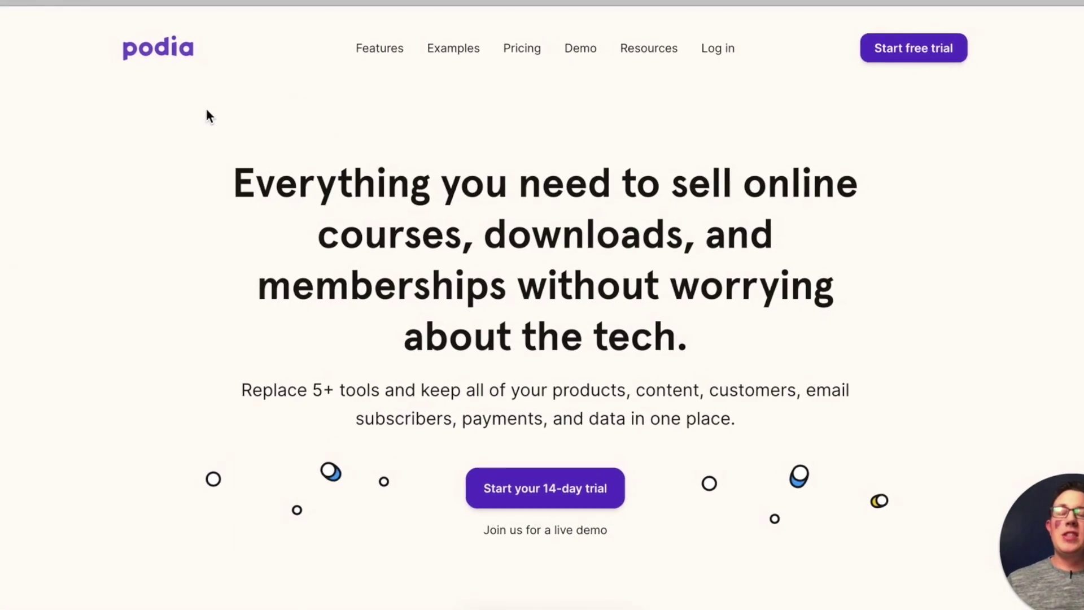
pyautogui.scroll(-2, 204, 113)
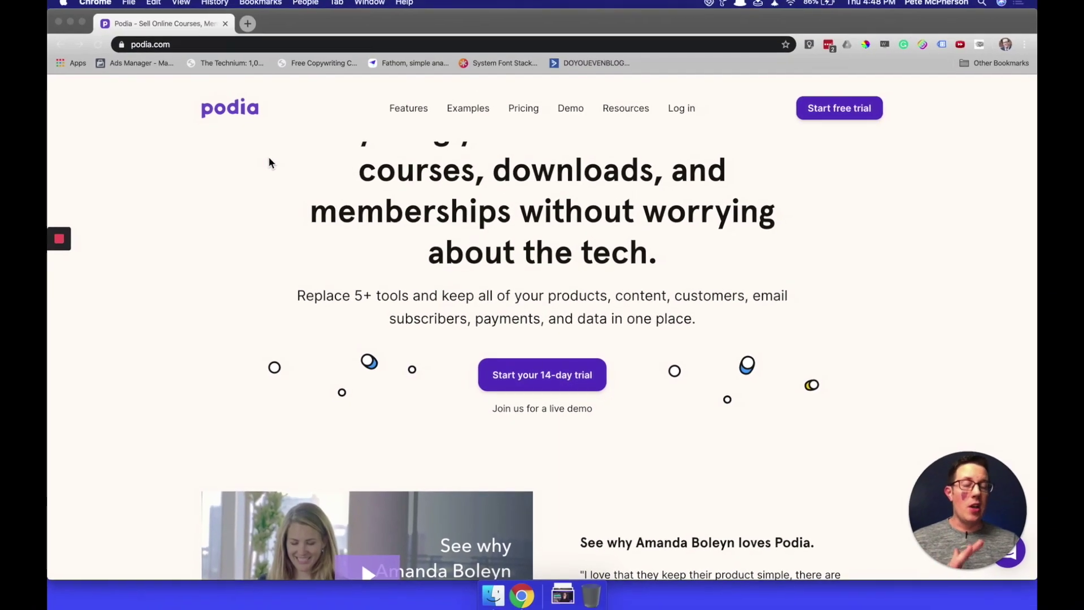
pyautogui.scroll(2, 205, 110)
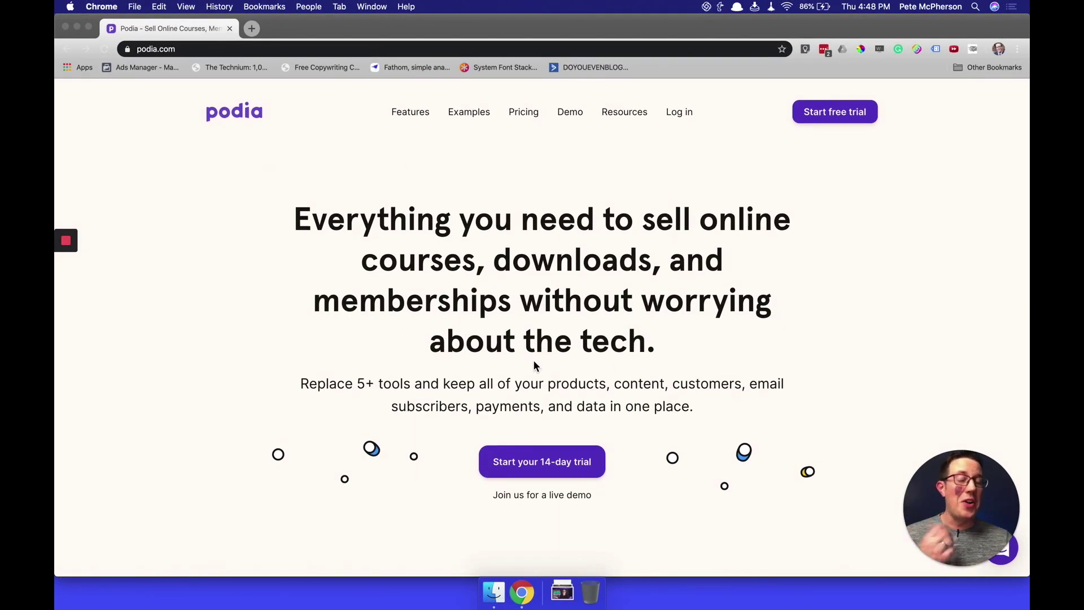
pyautogui.scroll(-7, 298, 273)
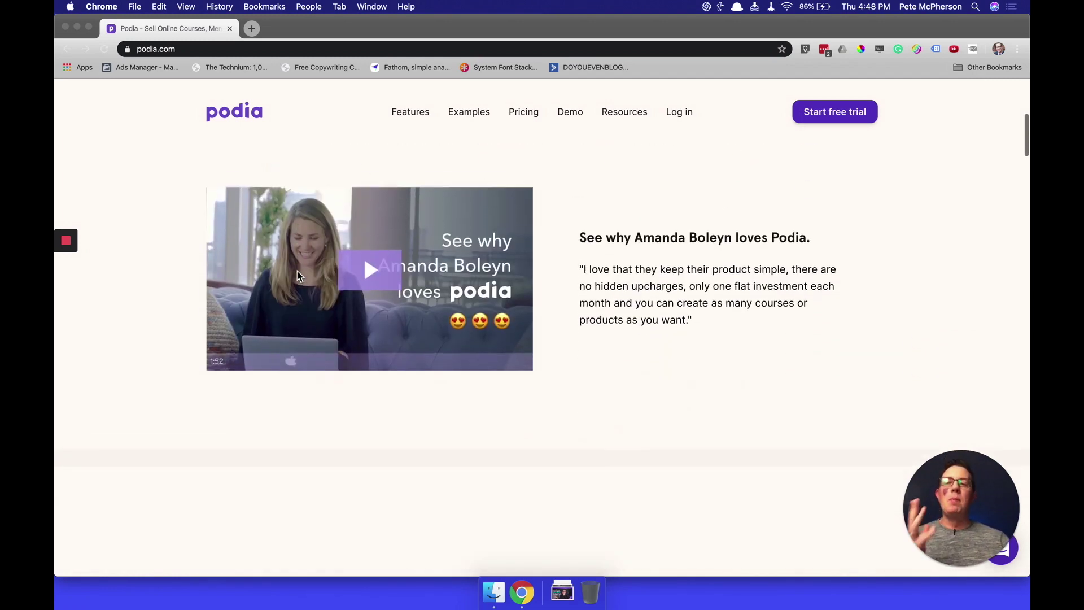
pyautogui.scroll(-6, 298, 274)
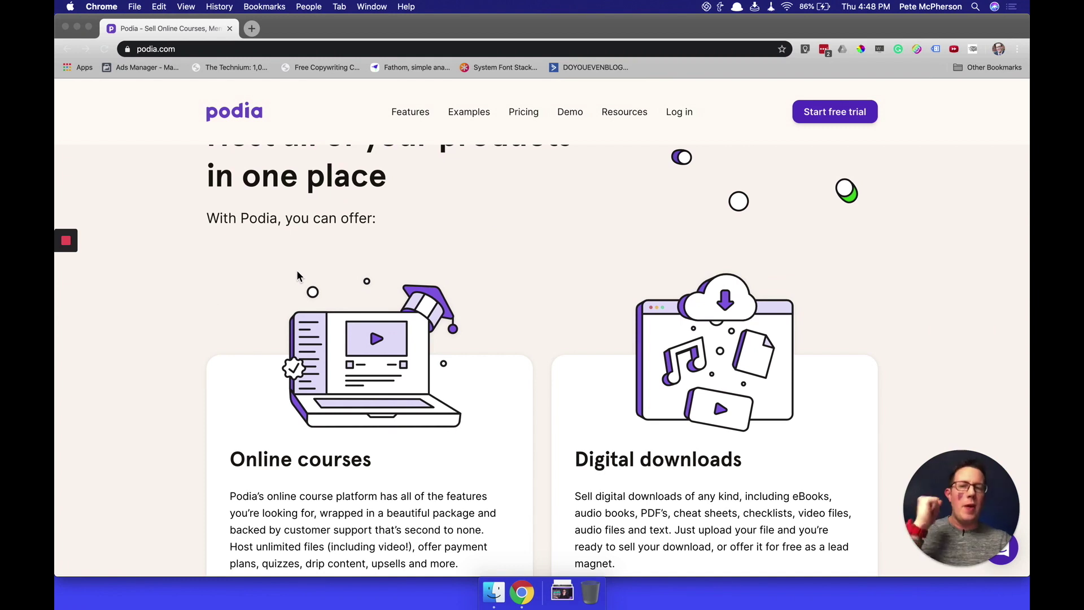
pyautogui.scroll(-3, 297, 275)
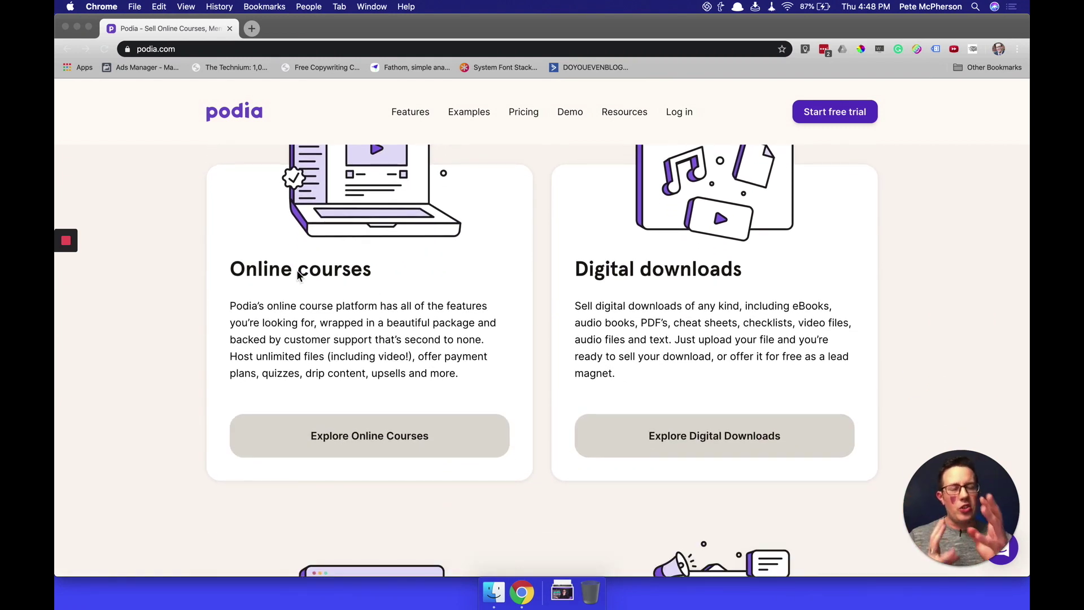
pyautogui.scroll(-4, 298, 275)
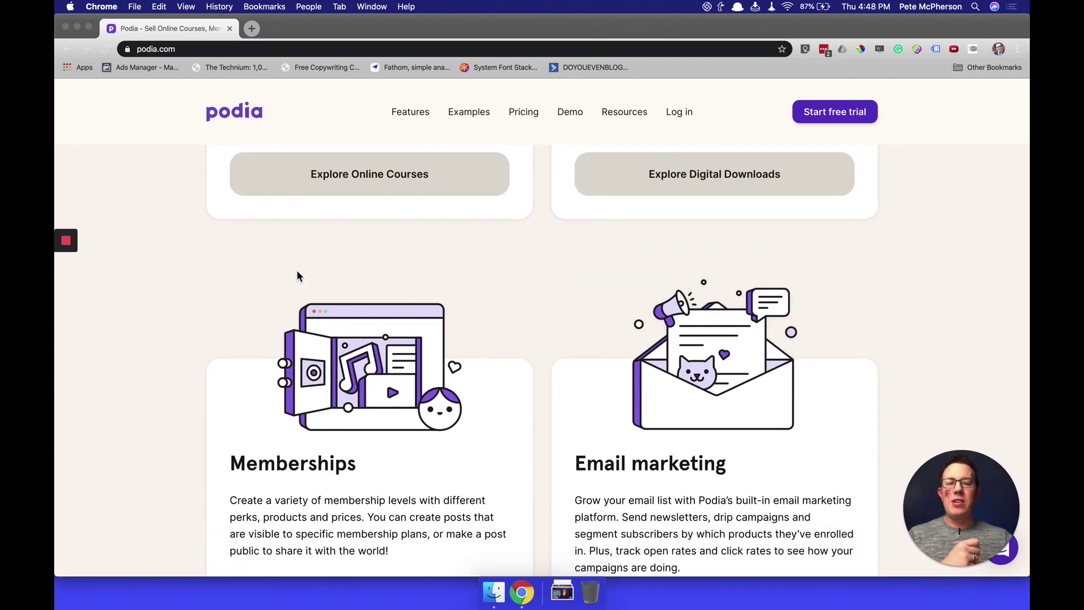
pyautogui.scroll(-1, 298, 275)
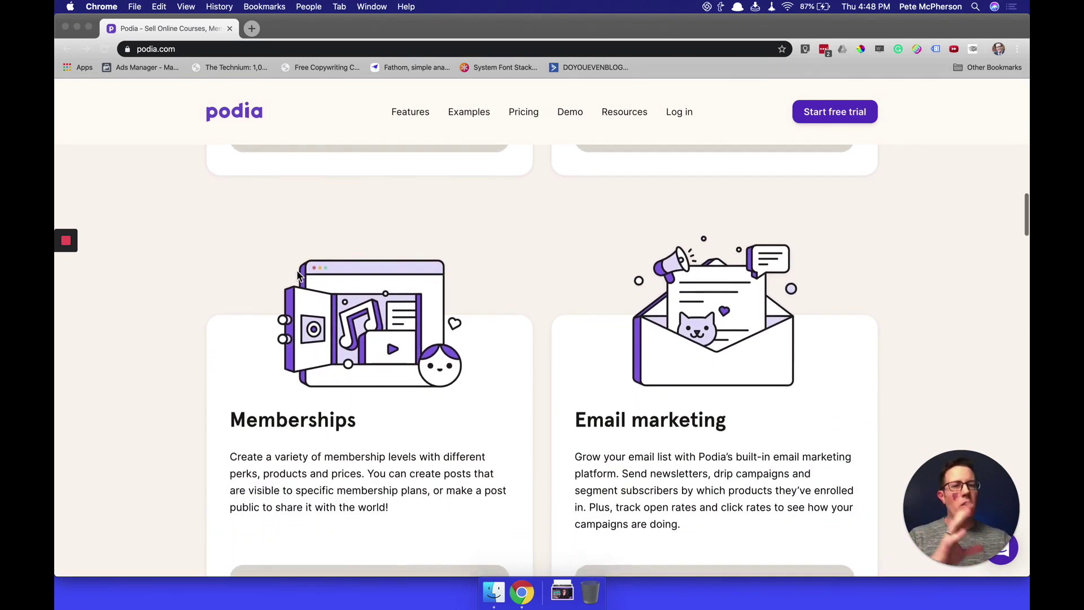
pyautogui.scroll(-2, 298, 275)
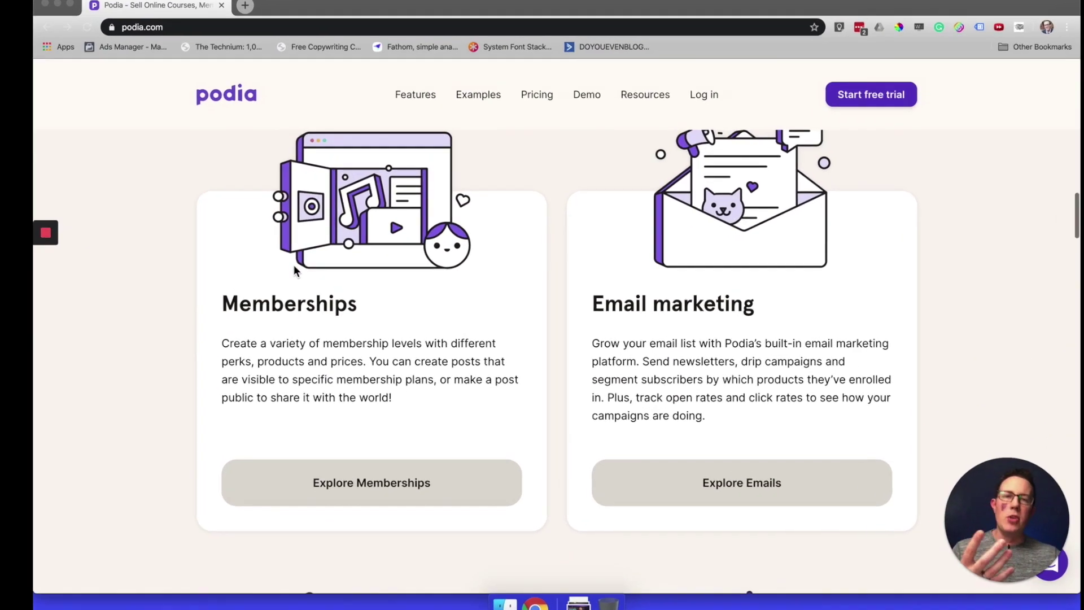
pyautogui.scroll(-1, 269, 224)
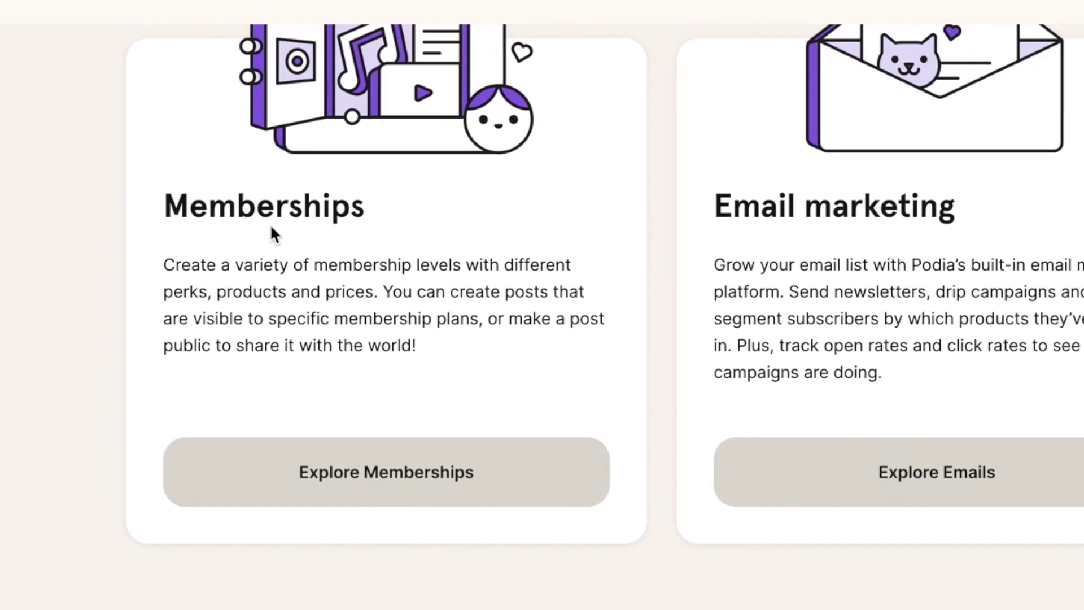
pyautogui.scroll(1, 687, 226)
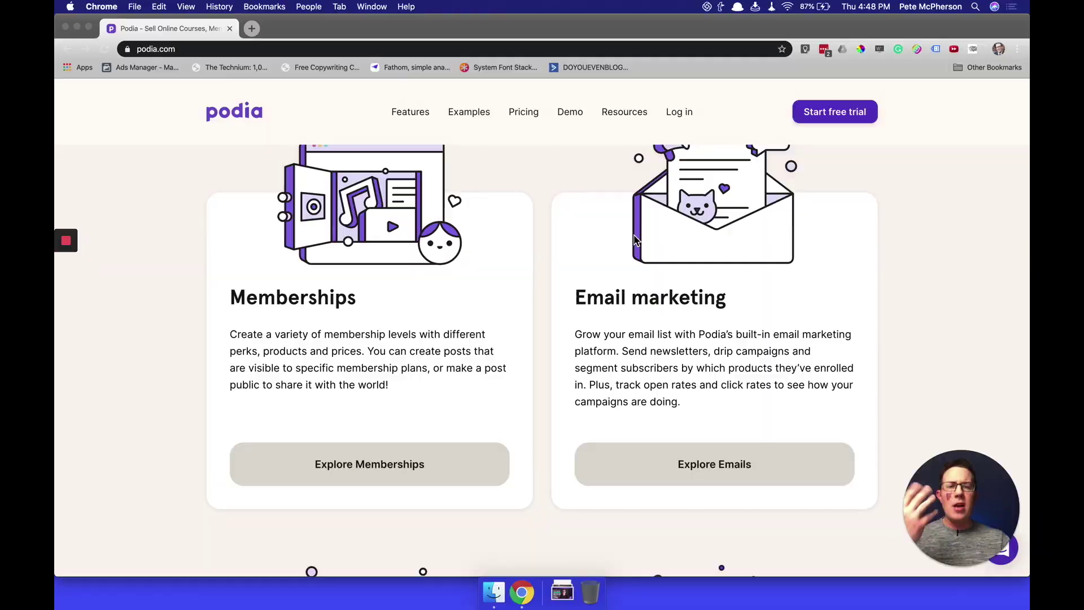
pyautogui.scroll(-5, 423, 123)
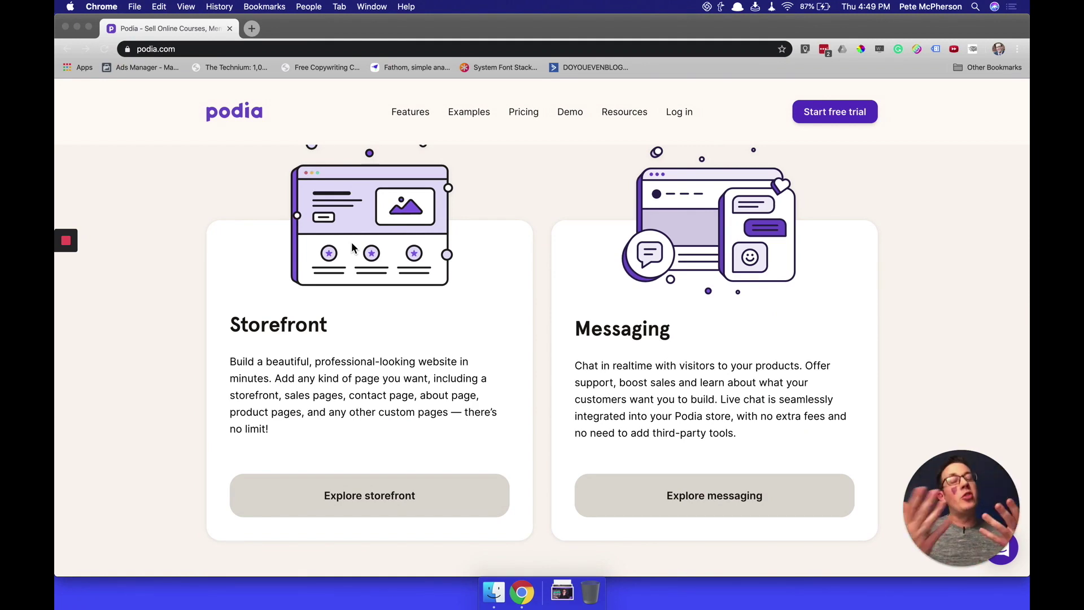
pyautogui.scroll(-4, 351, 243)
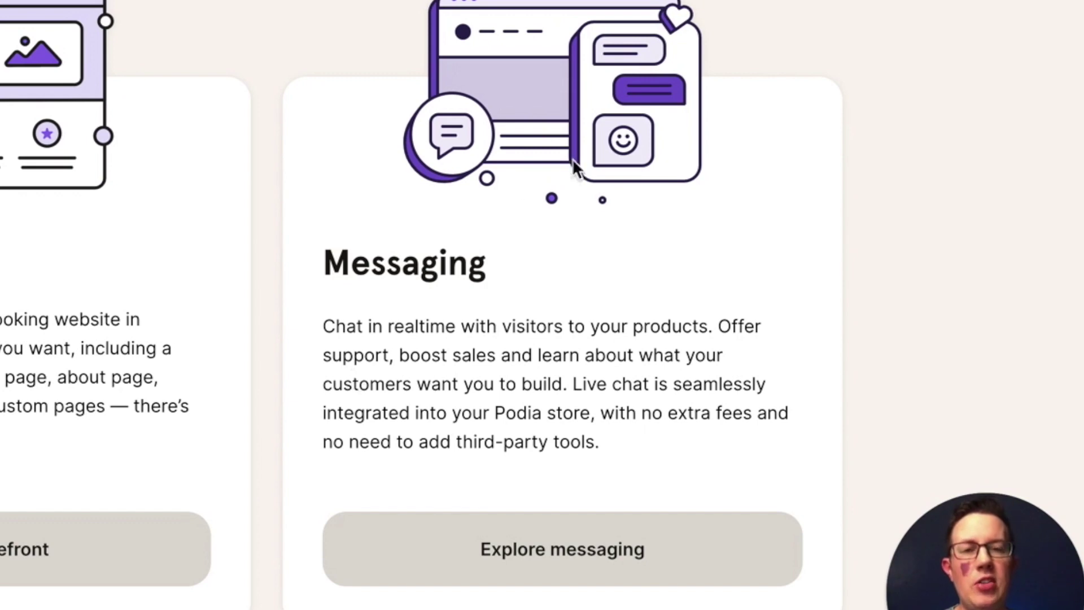
pyautogui.scroll(-5, 126, 275)
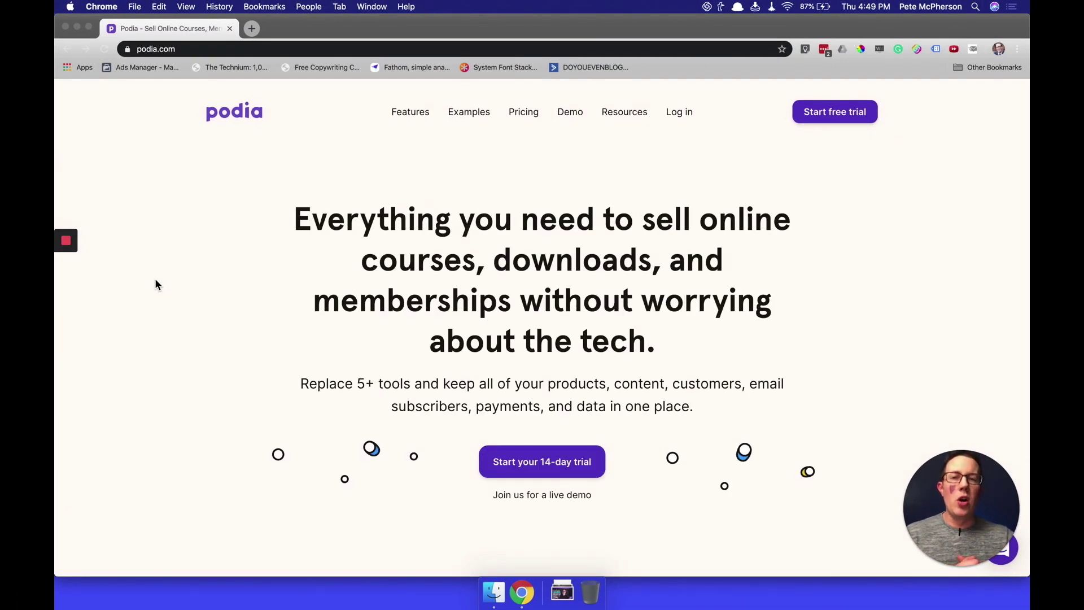
pyautogui.click(157, 282)
# - Look over the 14-day trial signup form, then start signing in to the Podia account
pyautogui.click(531, 463)
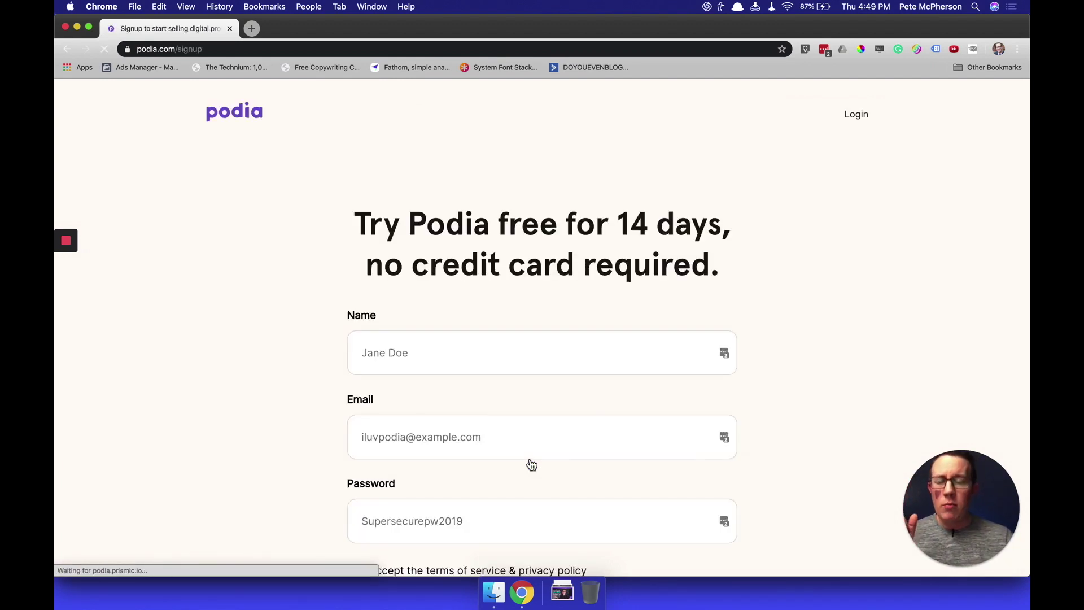
pyautogui.scroll(-4, 309, 358)
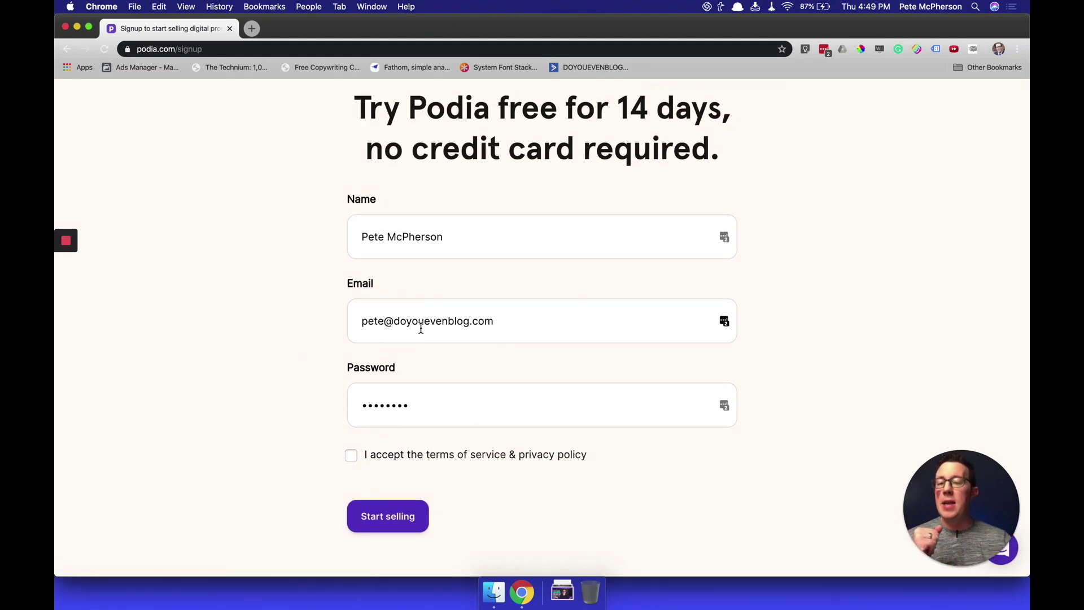
pyautogui.scroll(4, 420, 328)
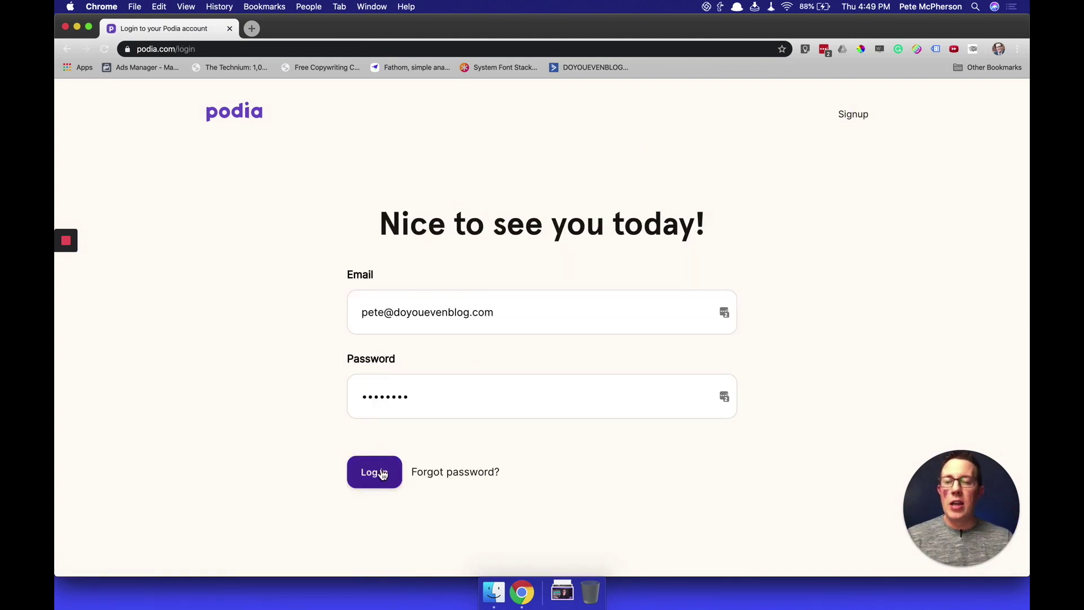
pyautogui.click(381, 472)
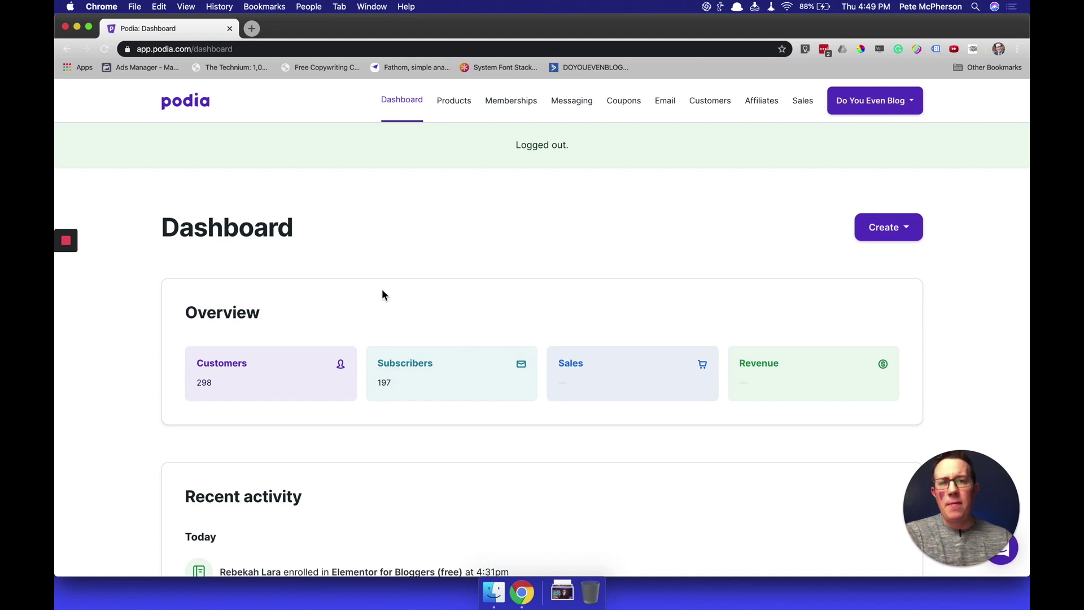
pyautogui.scroll(-3, 382, 294)
pyautogui.scroll(-2, 361, 418)
pyautogui.scroll(-1, 359, 425)
pyautogui.scroll(-2, 468, 421)
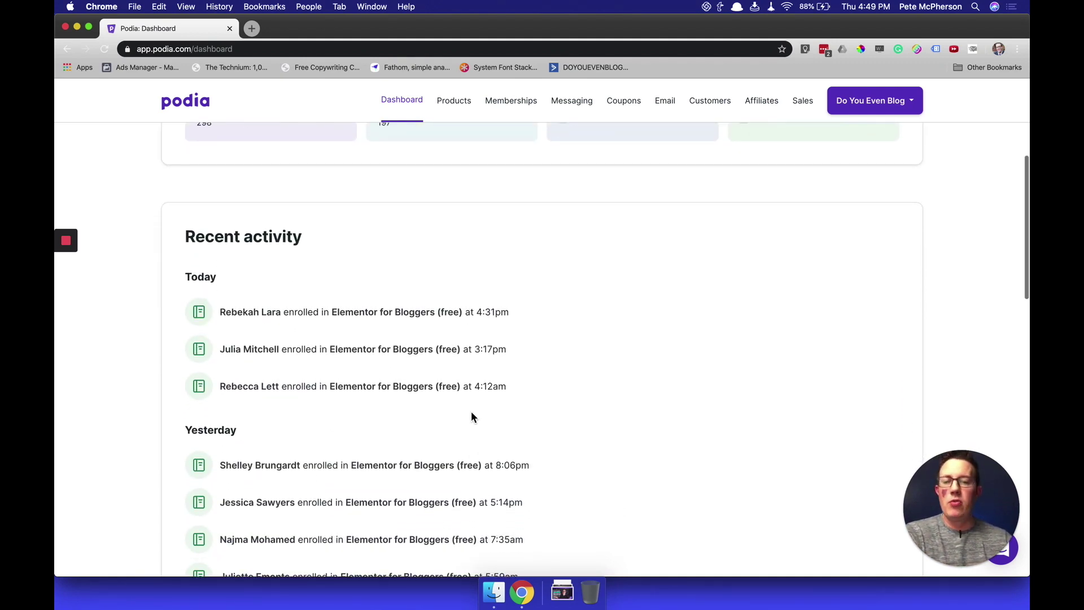
pyautogui.scroll(4, 406, 389)
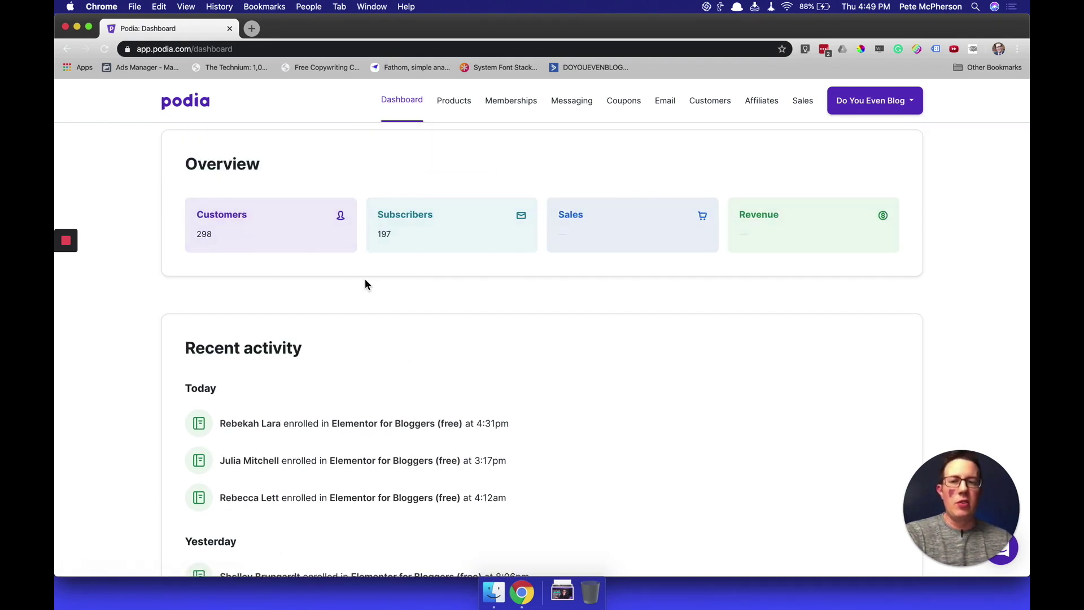
pyautogui.scroll(1, 364, 284)
pyautogui.scroll(3, 364, 285)
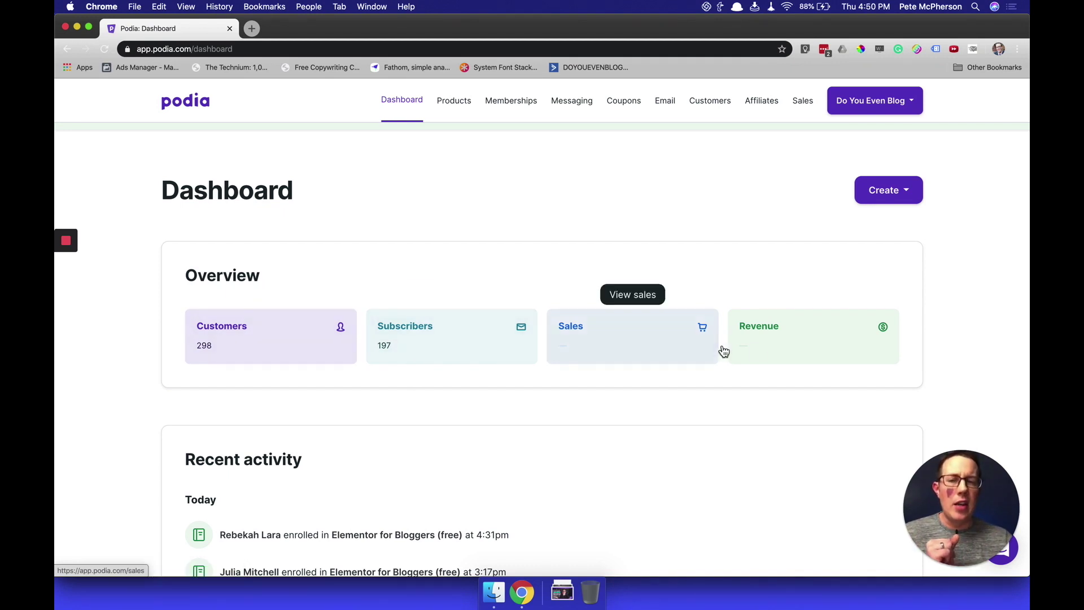
pyautogui.scroll(1, 574, 345)
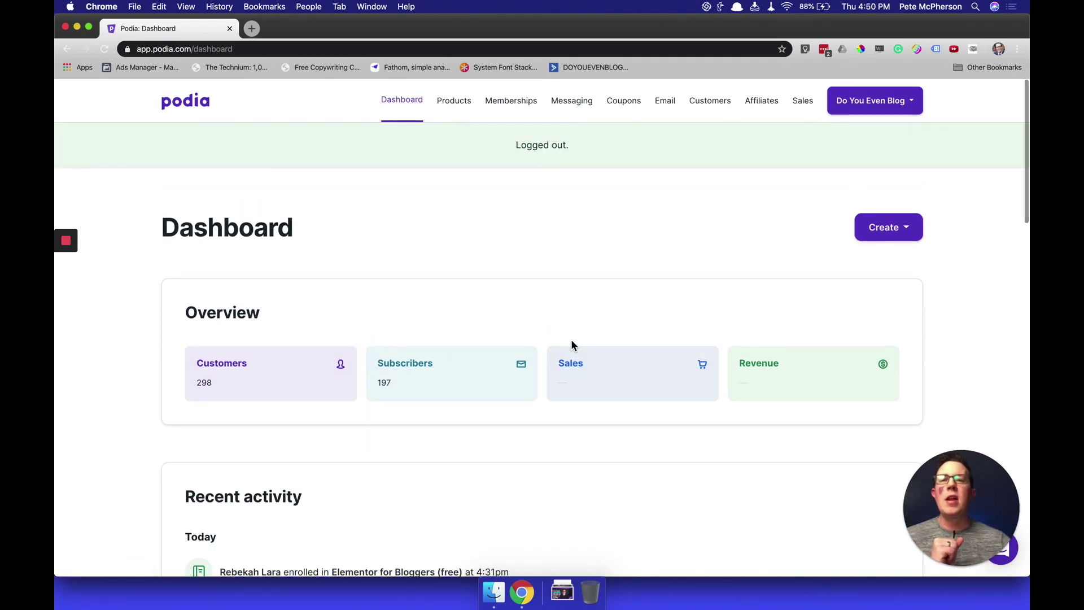
pyautogui.click(901, 234)
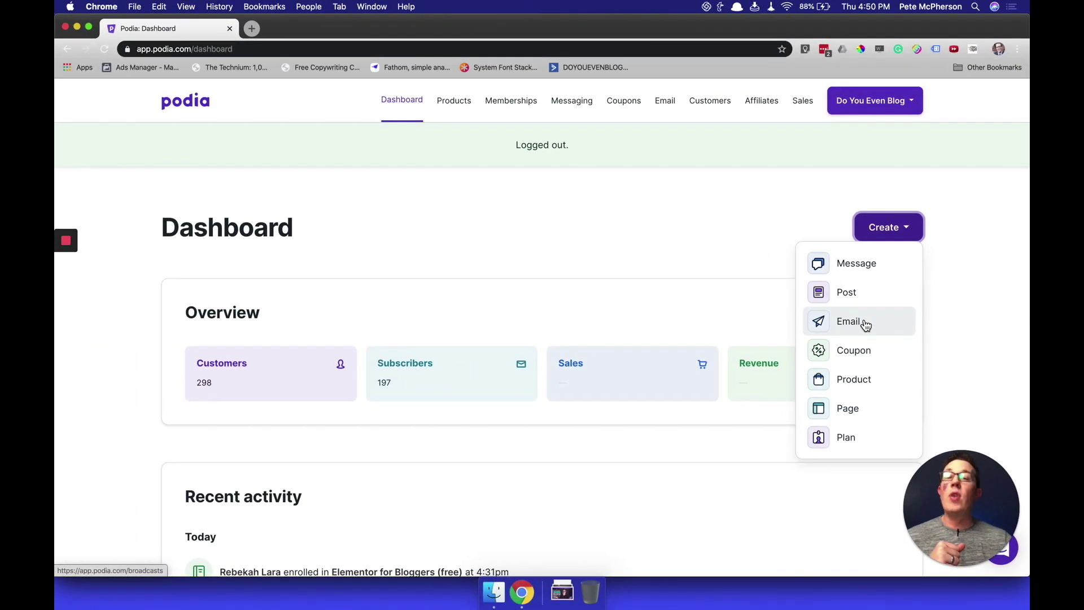
pyautogui.click(493, 223)
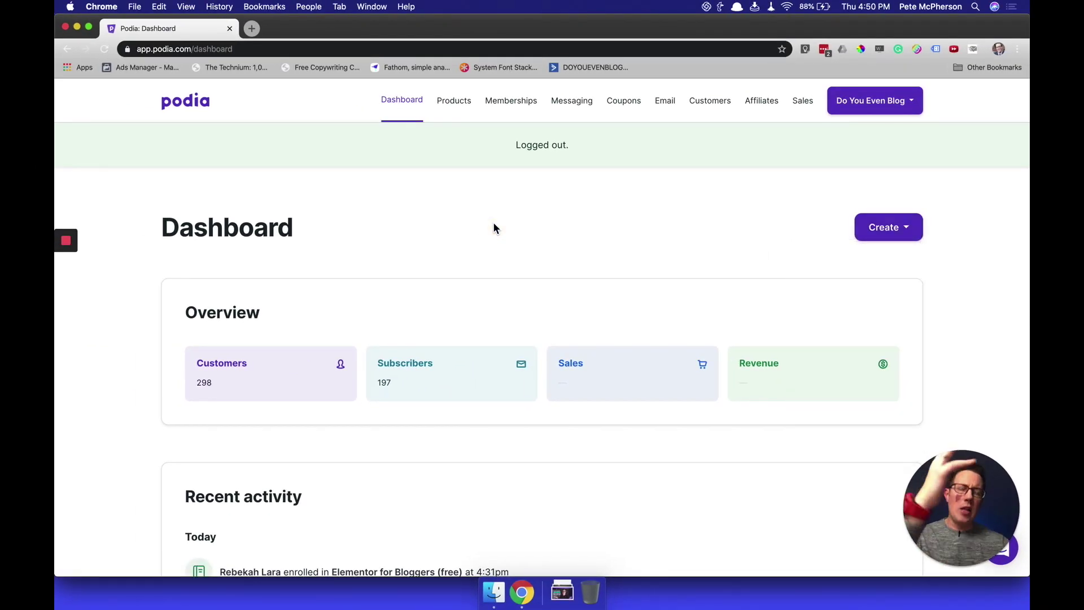
pyautogui.scroll(1, 490, 150)
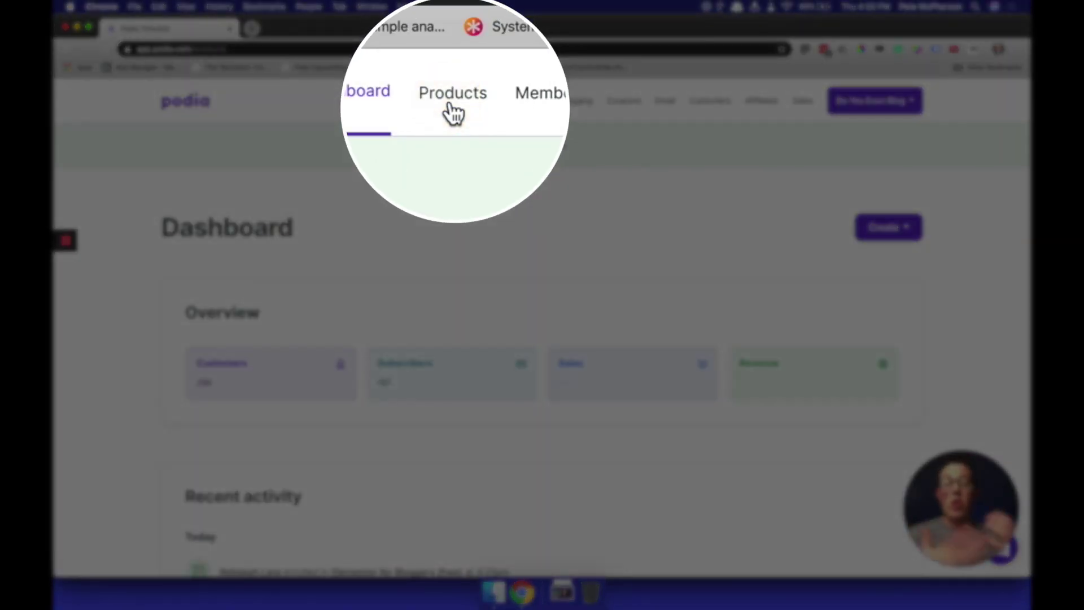
# - Open the Products page and scroll through the five listed products
pyautogui.click(464, 101)
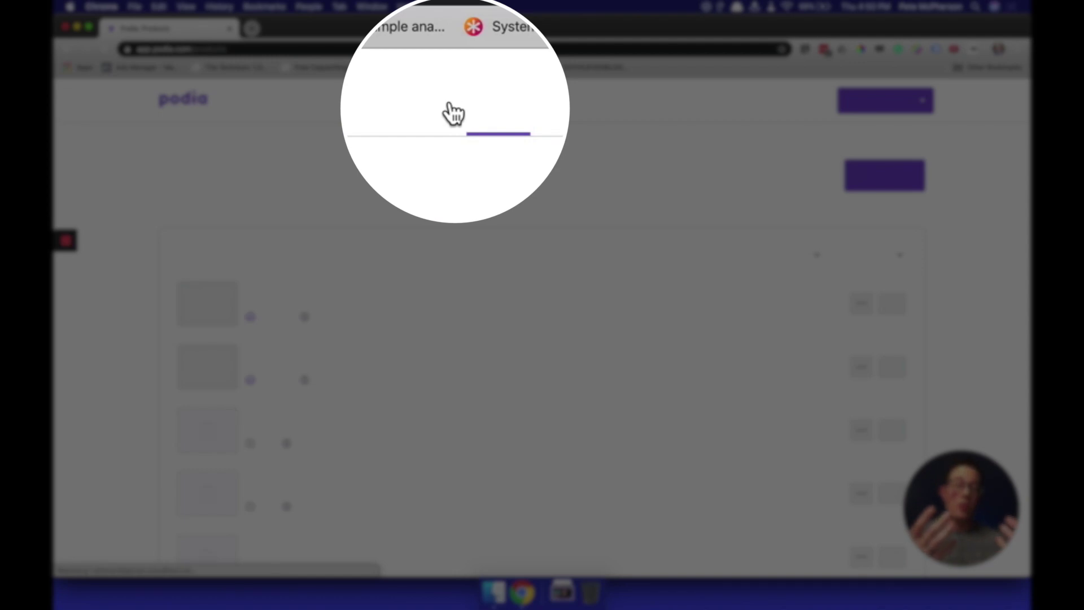
pyautogui.scroll(-1, 259, 389)
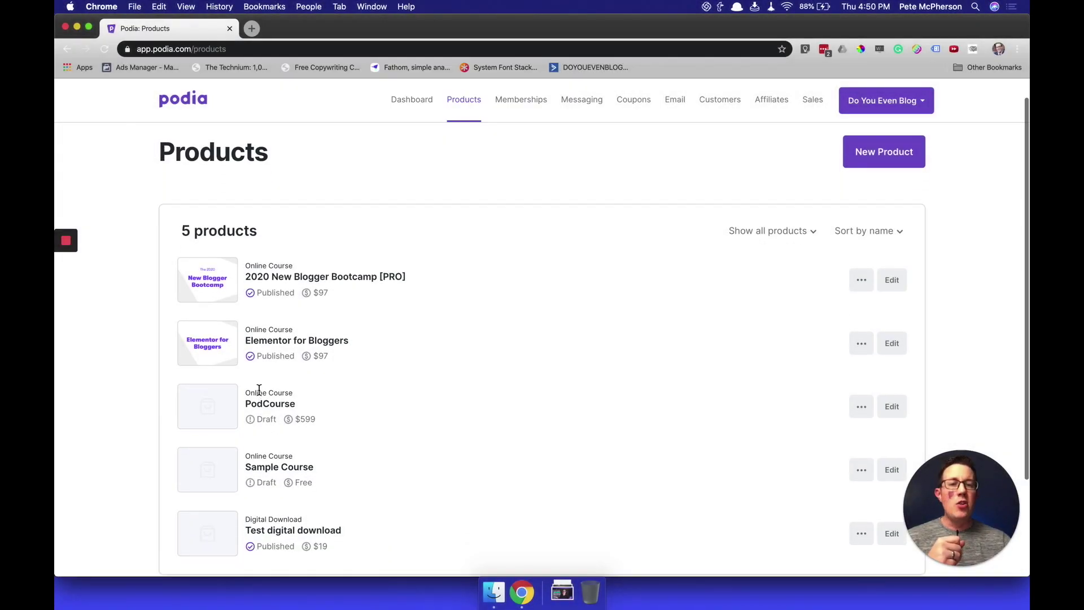
pyautogui.scroll(-3, 466, 371)
pyautogui.scroll(2, 466, 378)
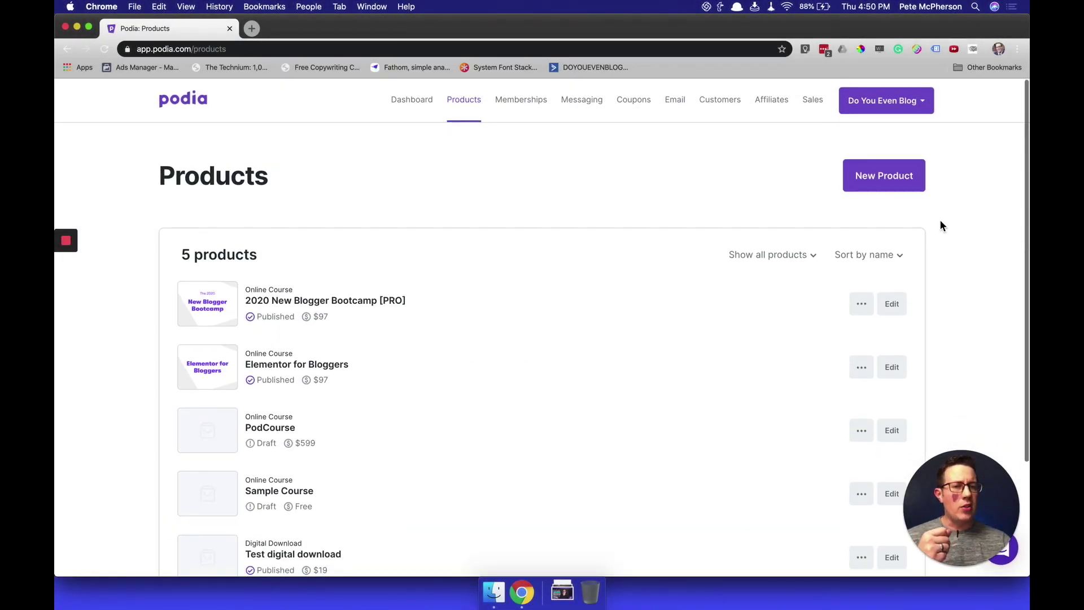
# - Preview and dismiss the New Product window, then go to Memberships
pyautogui.click(890, 193)
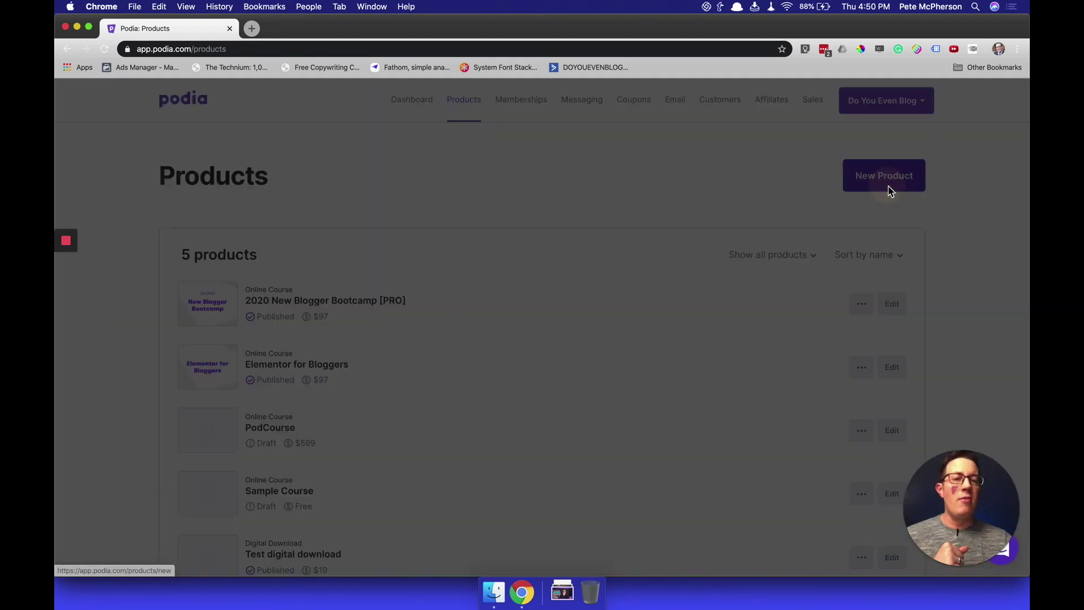
pyautogui.click(800, 211)
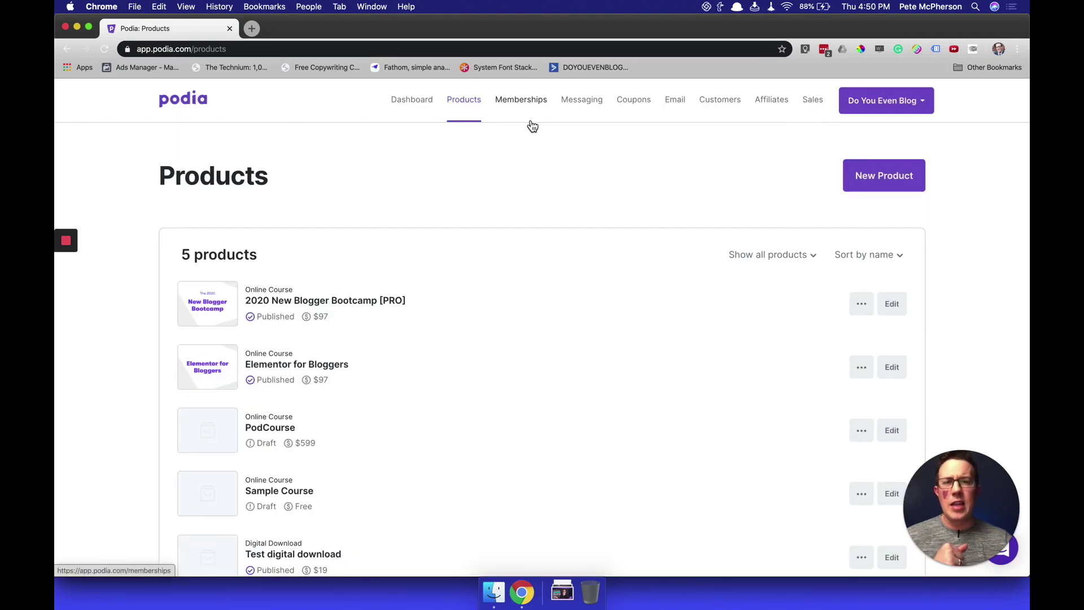
pyautogui.click(515, 119)
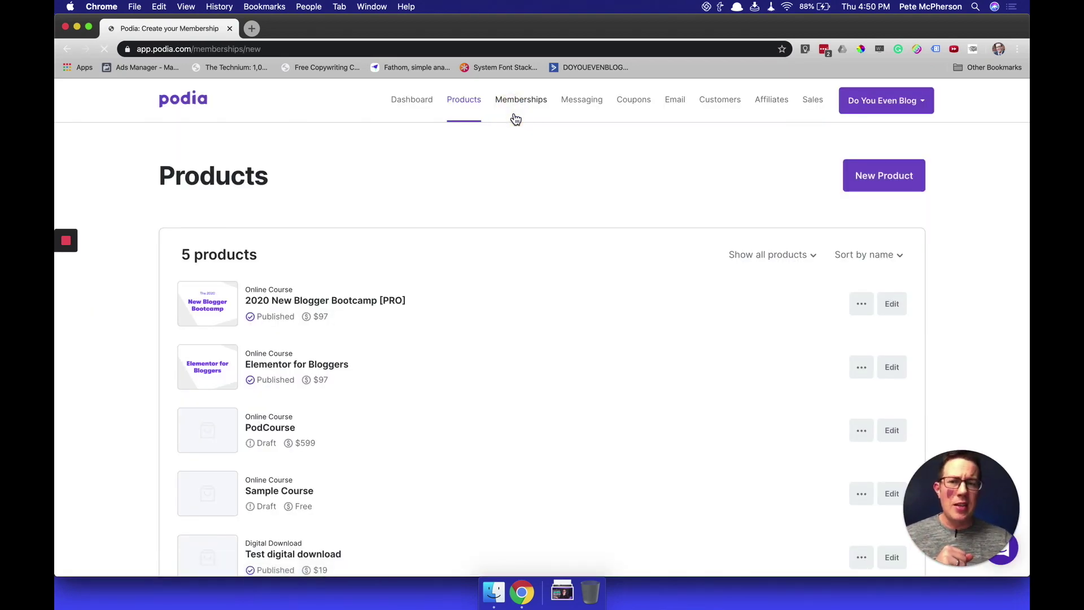
# - Select the suggested name in the first-membership form, then go to Messaging
pyautogui.scroll(-3, 433, 231)
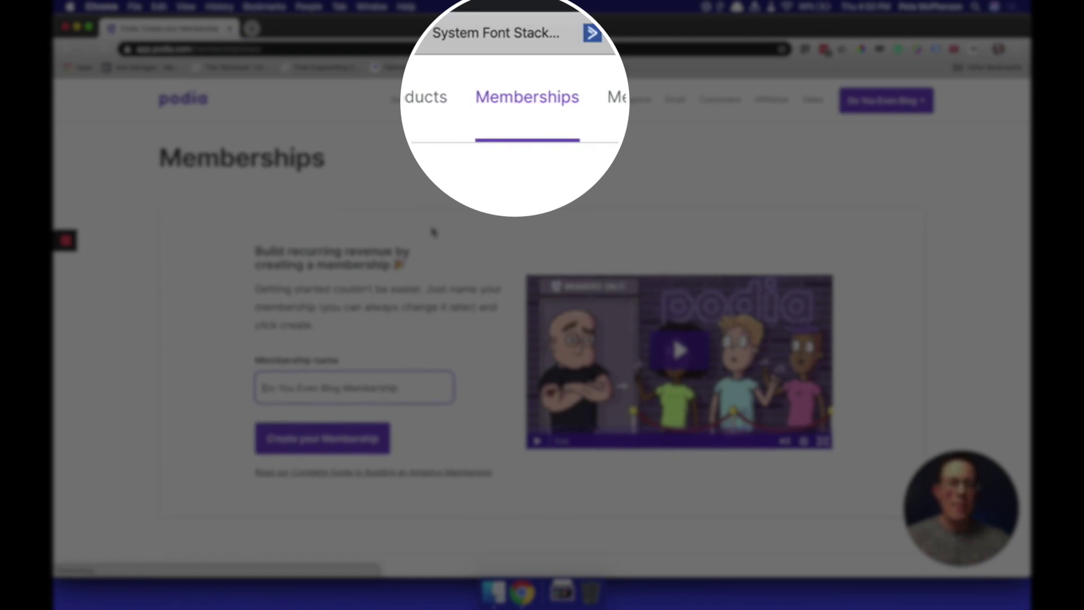
pyautogui.tripleClick(355, 321)
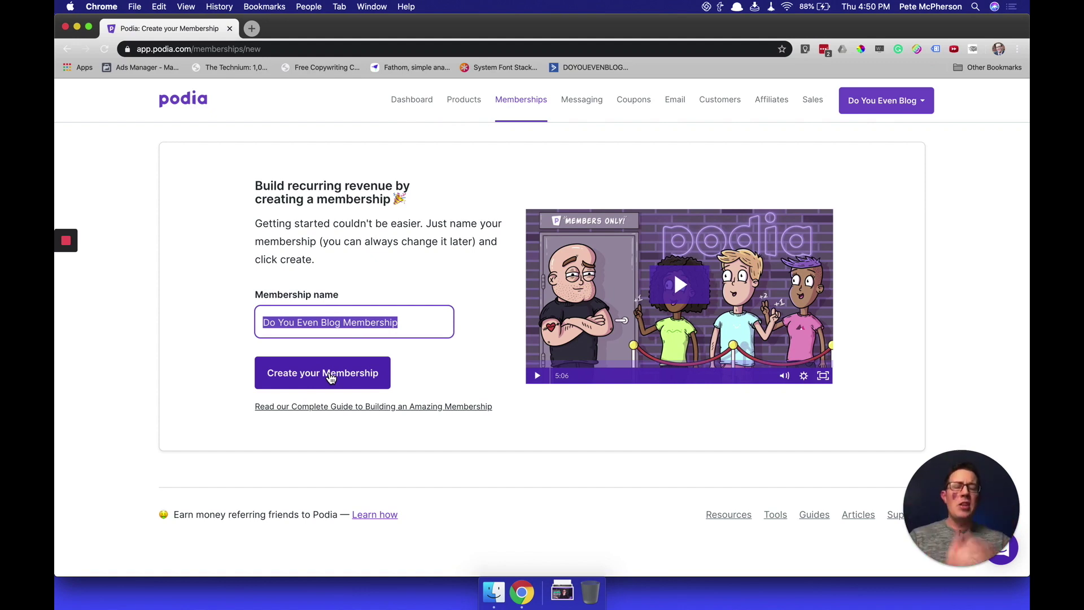
pyautogui.scroll(3, 330, 377)
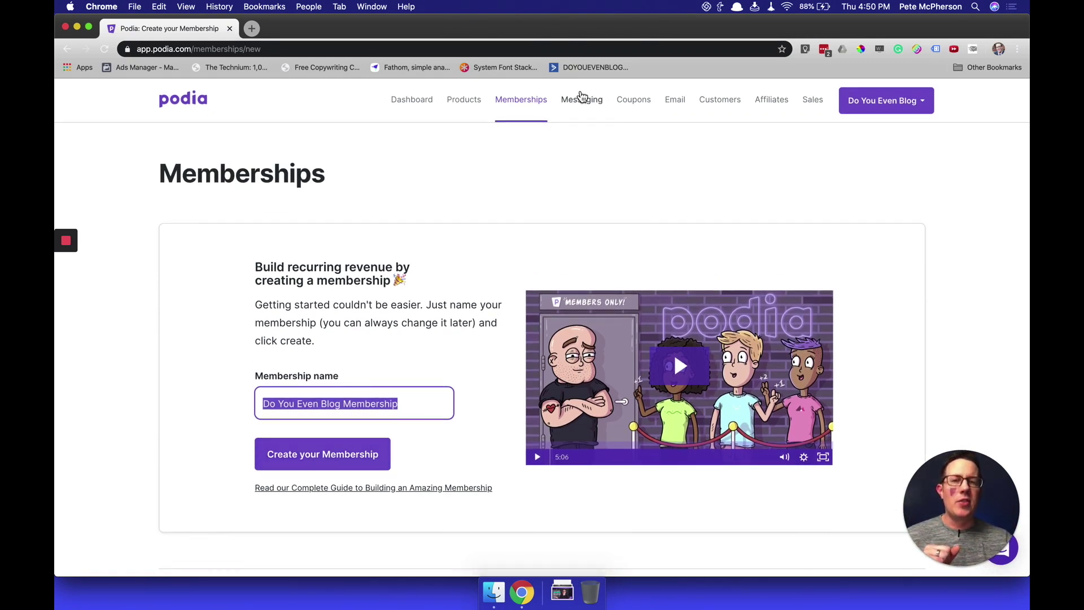
pyautogui.click(576, 105)
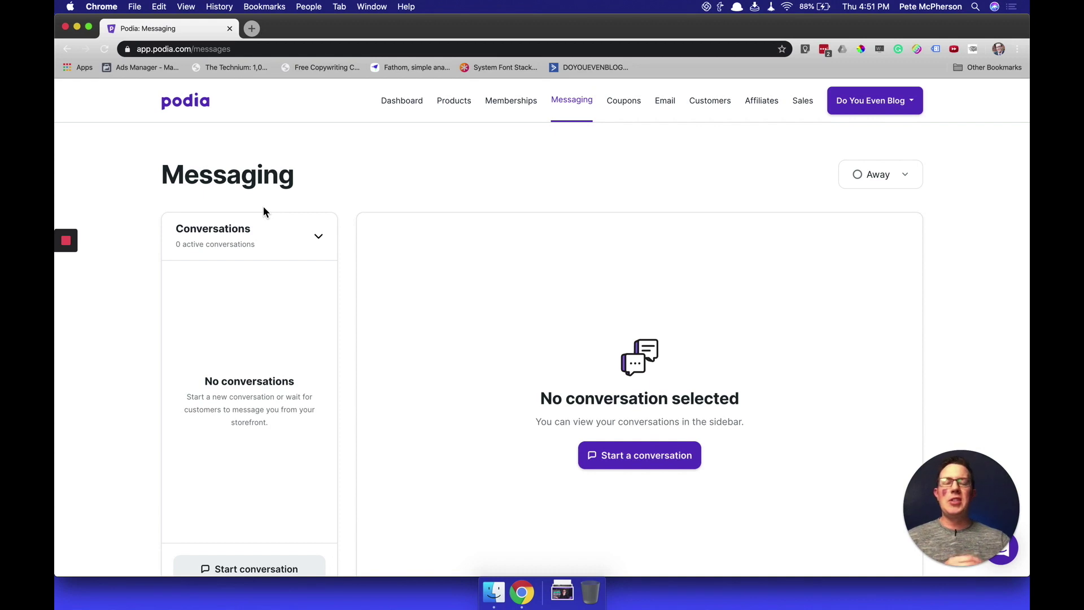
# - Scroll through the empty Messaging view, then go to Coupons
pyautogui.scroll(-3, 263, 209)
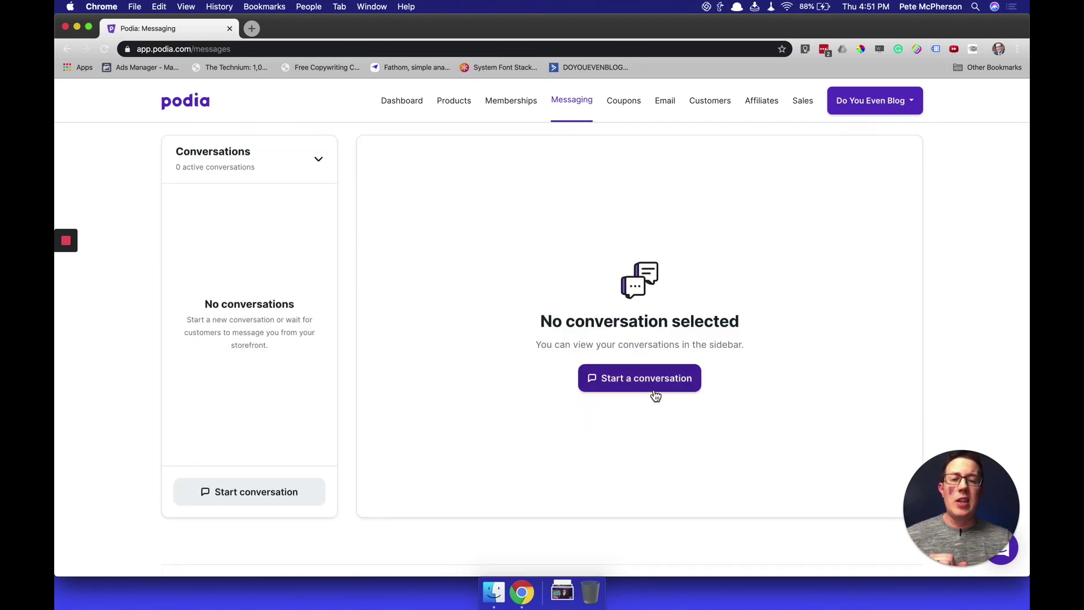
pyautogui.scroll(3, 625, 143)
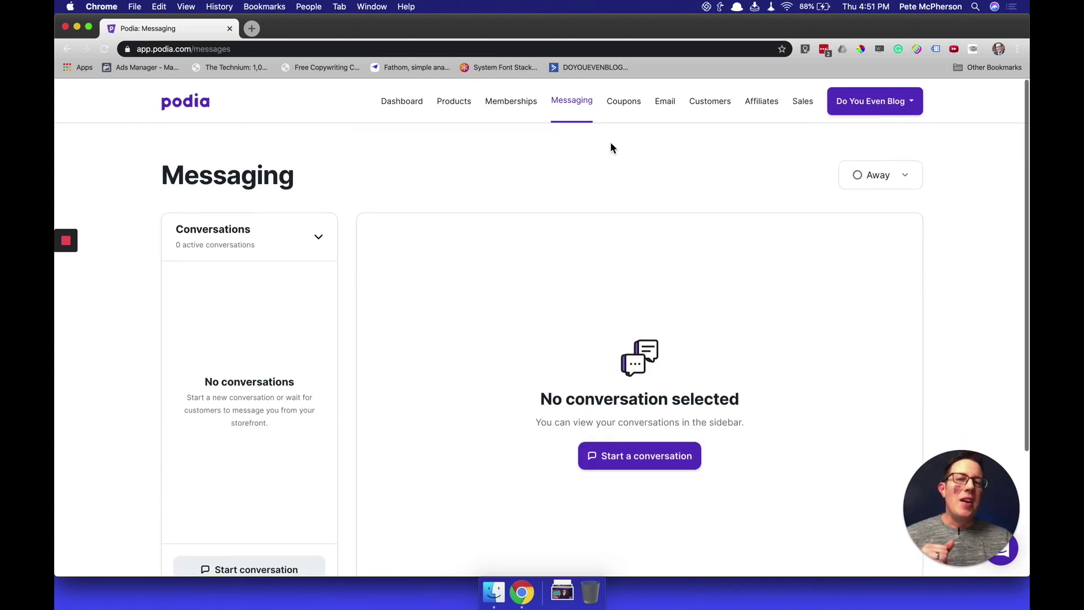
pyautogui.click(622, 118)
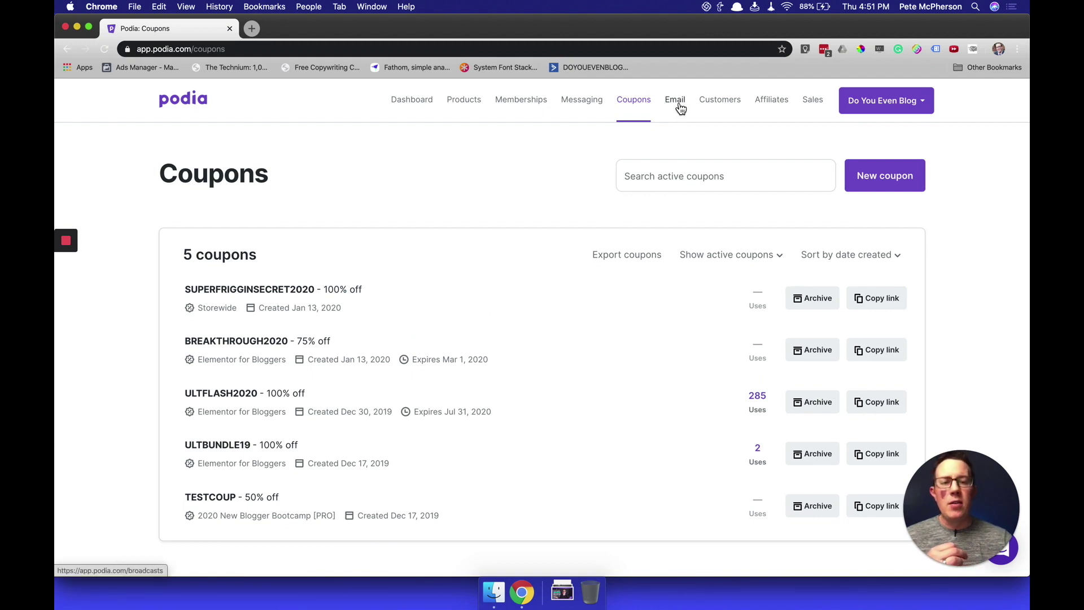
# - Show the Show active coupons filter options, then go to the Email page
pyautogui.click(770, 254)
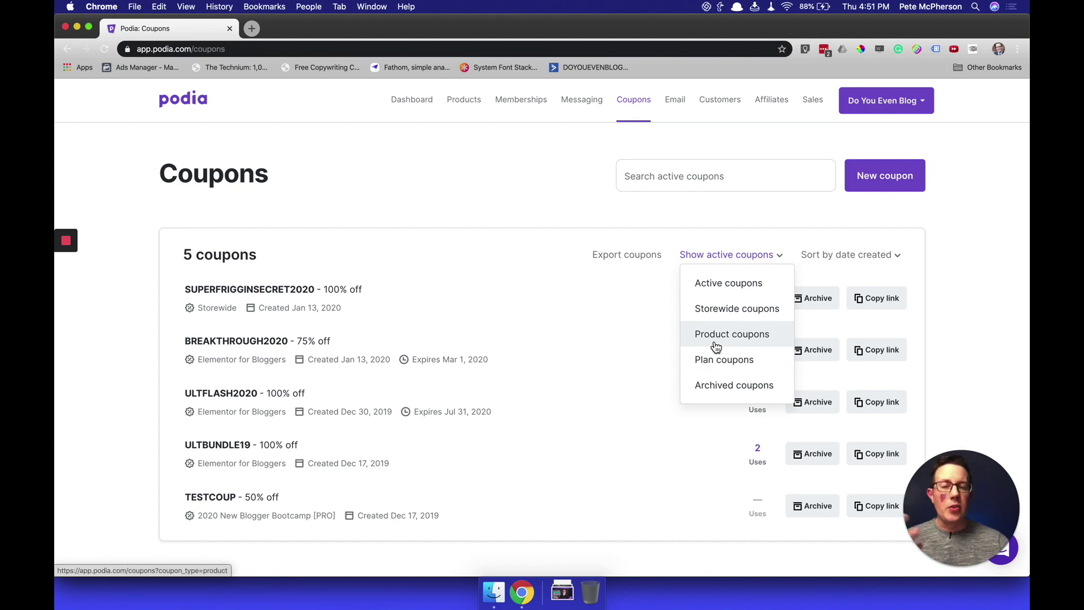
pyautogui.click(673, 107)
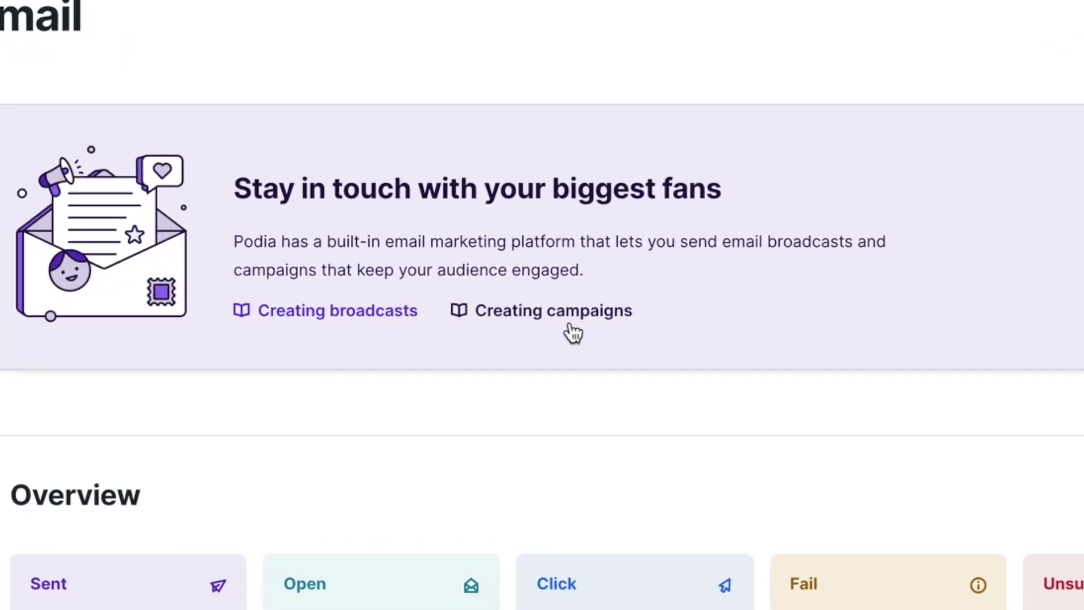
# - Open the Creating campaigns help article in a new tab, return to Email, then go to Customers
pyautogui.click(573, 332)
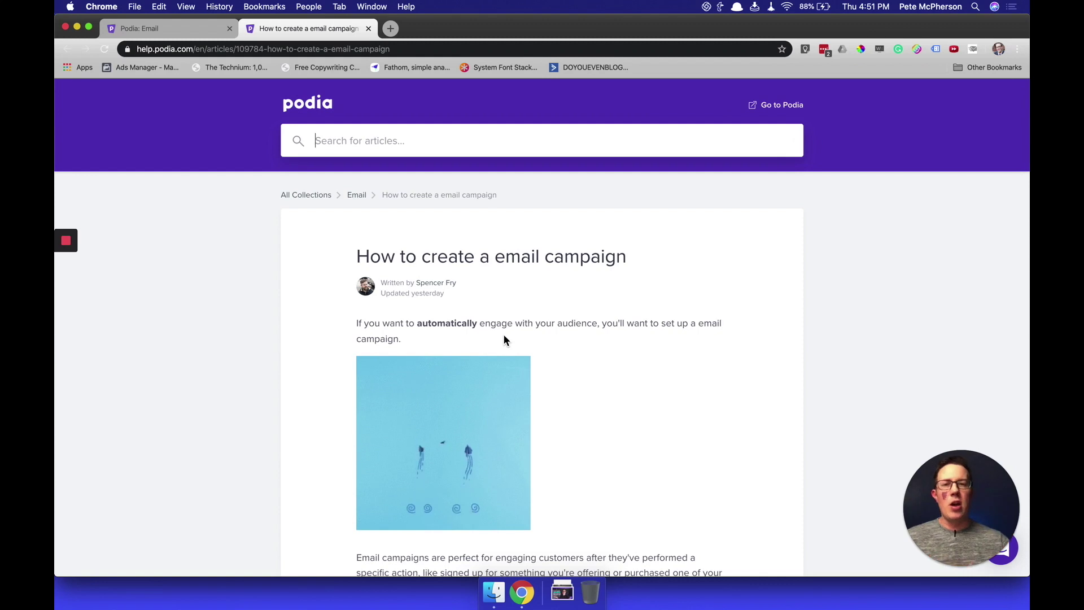
pyautogui.click(208, 33)
pyautogui.scroll(-3, 560, 456)
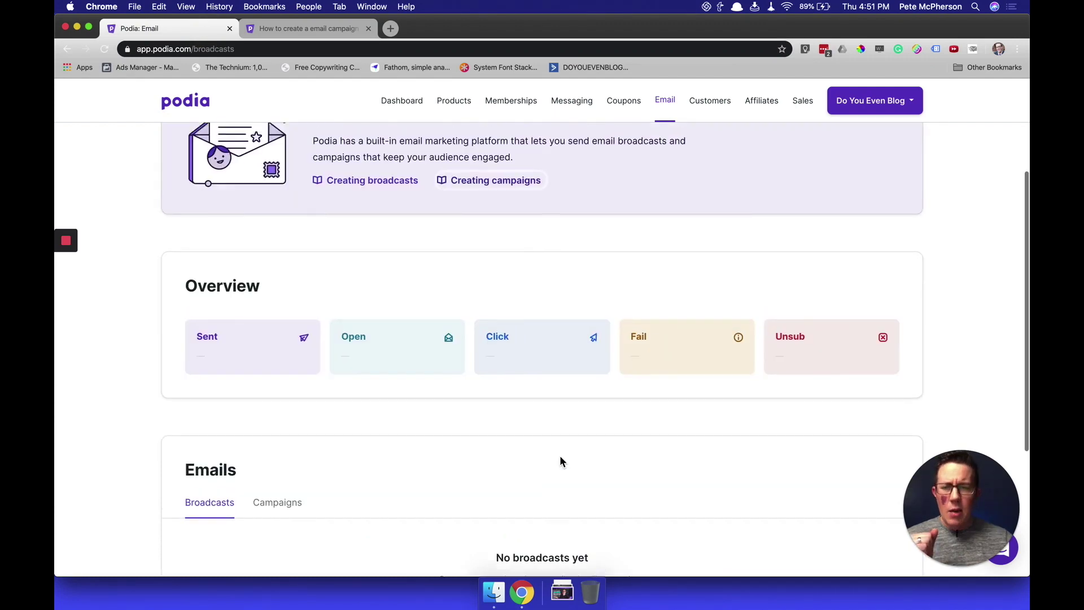
pyautogui.scroll(4, 560, 456)
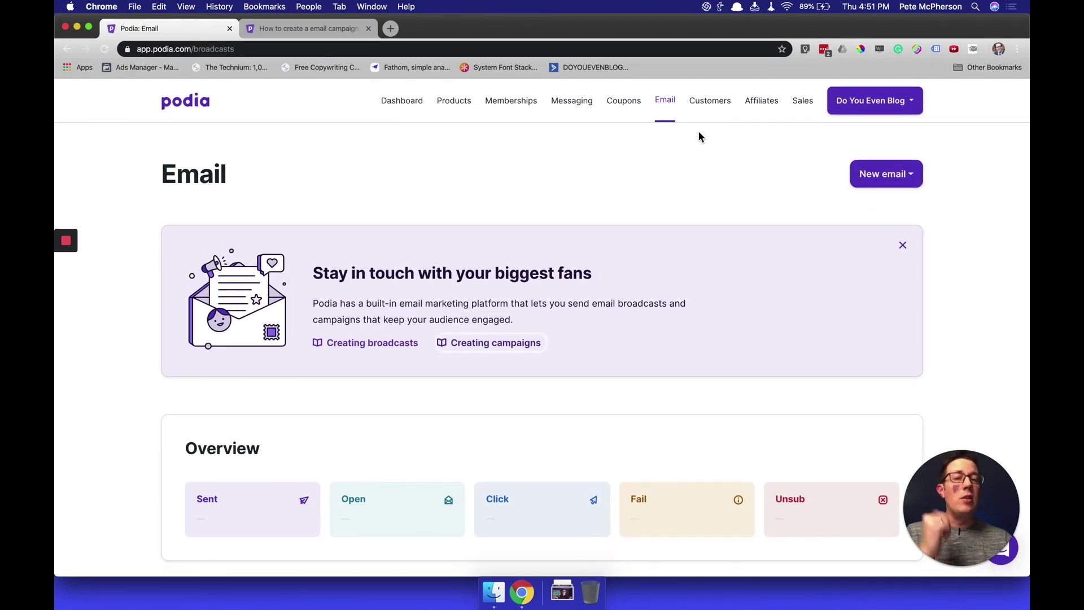
pyautogui.click(710, 102)
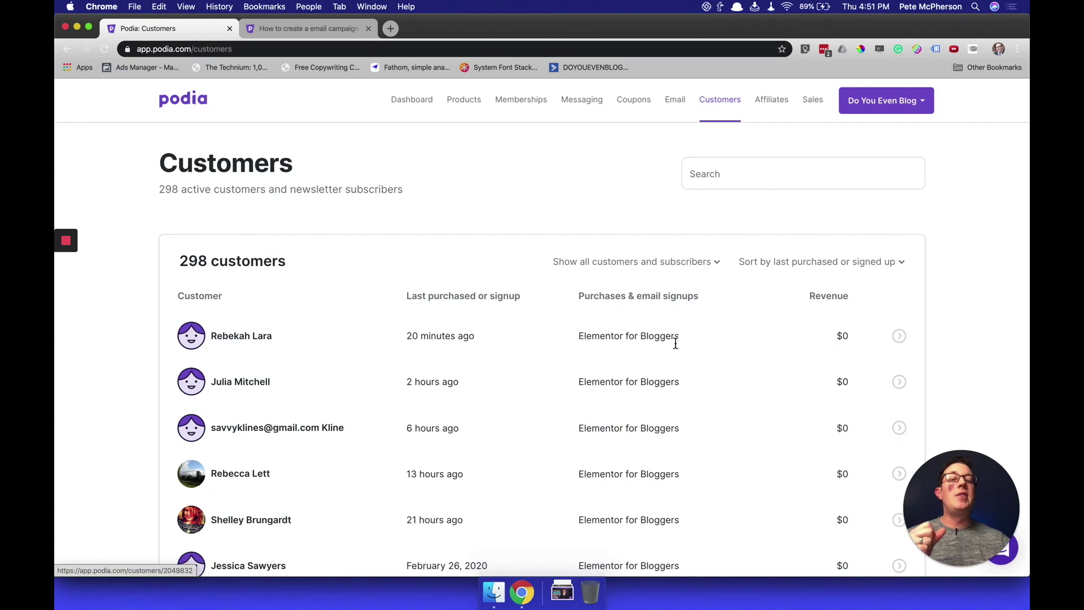
# - Scroll the 298-customer list back to the top, then open Affiliates
pyautogui.scroll(-5, 675, 341)
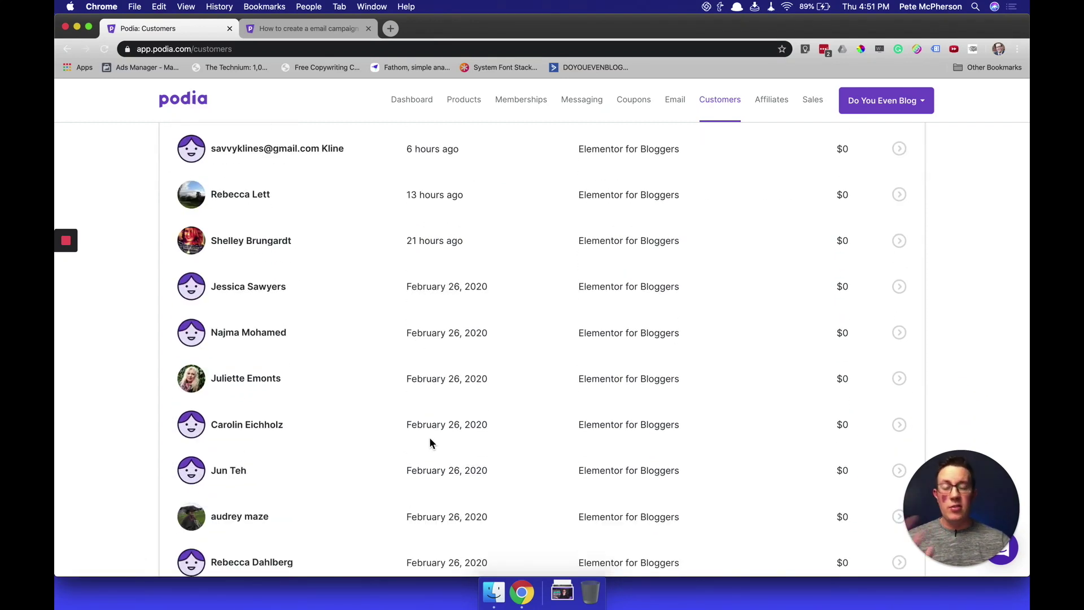
pyautogui.scroll(6, 430, 440)
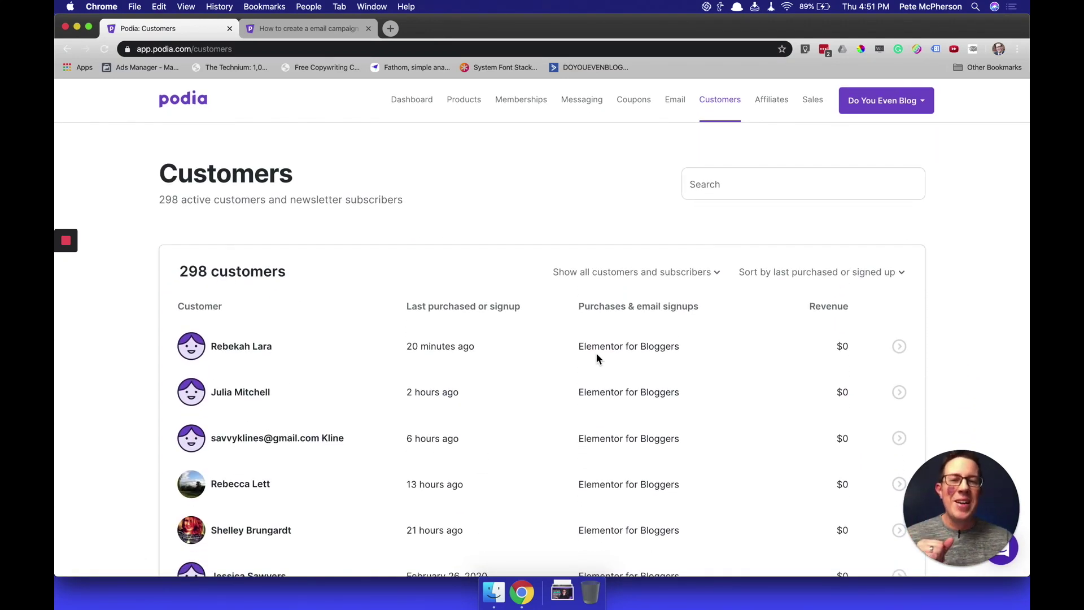
pyautogui.click(787, 105)
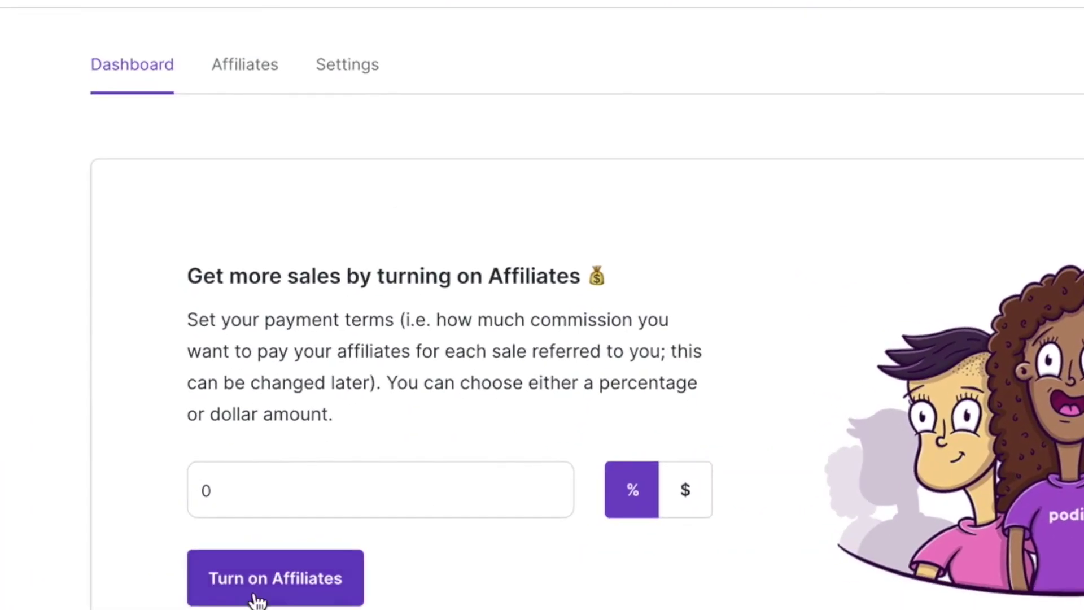
# - Toggle the affiliate commission to $ and back to 0%, then view the affiliates list
pyautogui.click(684, 491)
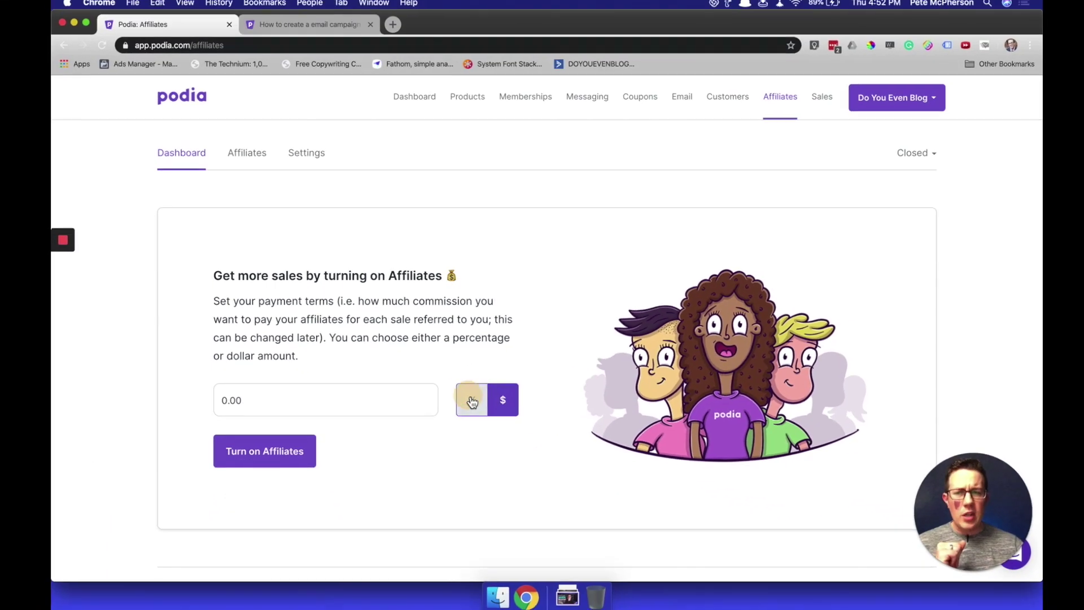
pyautogui.click(472, 402)
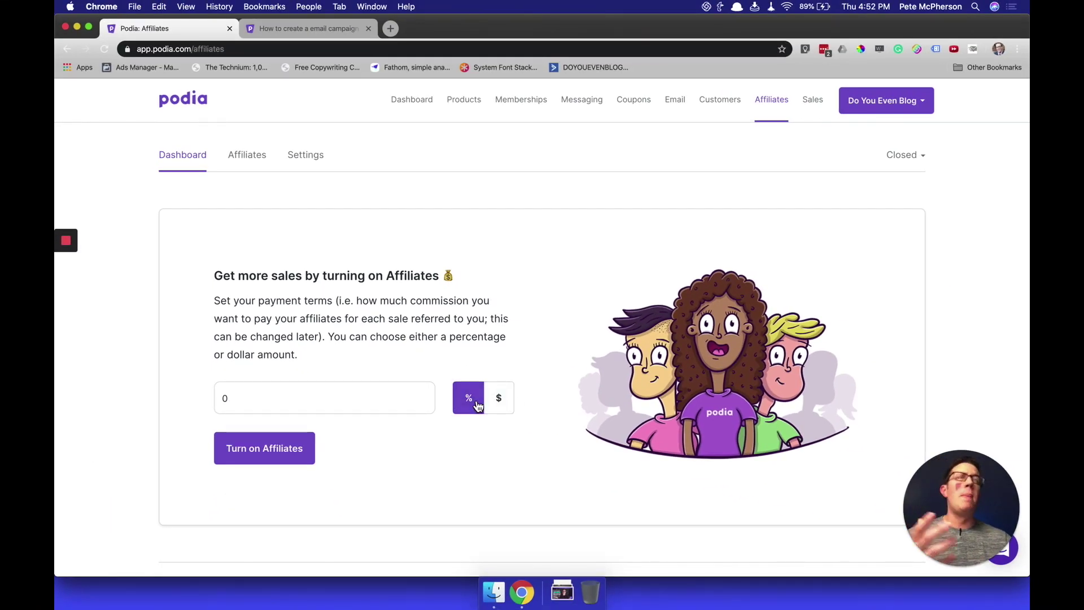
pyautogui.click(244, 154)
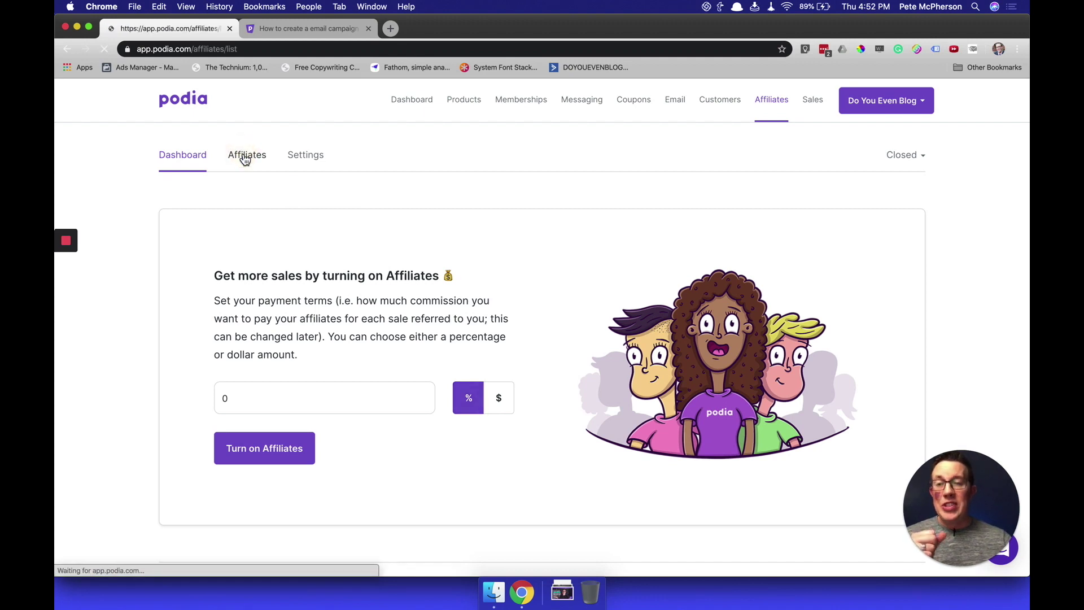
# - Review the affiliate settings: 0% default commission and no custom product commissions
pyautogui.scroll(-3, 386, 258)
pyautogui.scroll(3, 386, 259)
pyautogui.click(299, 240)
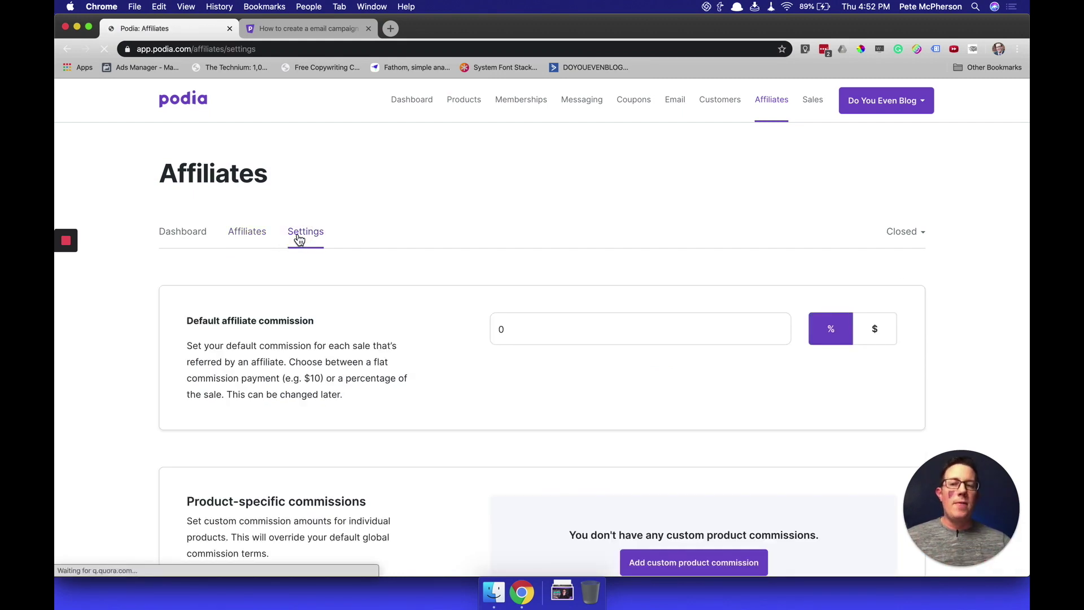
pyautogui.scroll(-2, 411, 502)
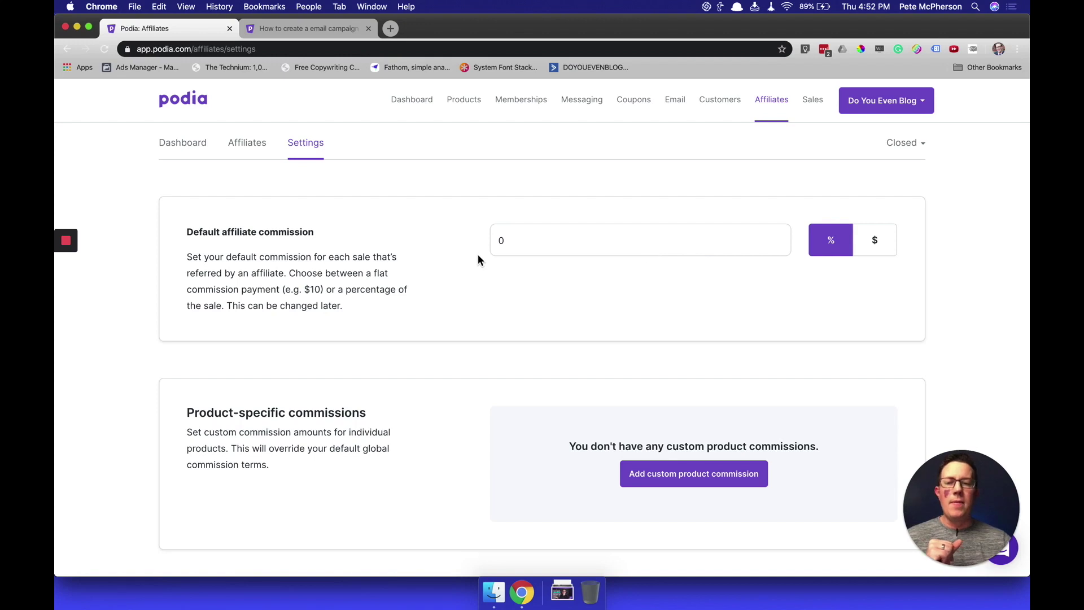
pyautogui.scroll(-3, 478, 254)
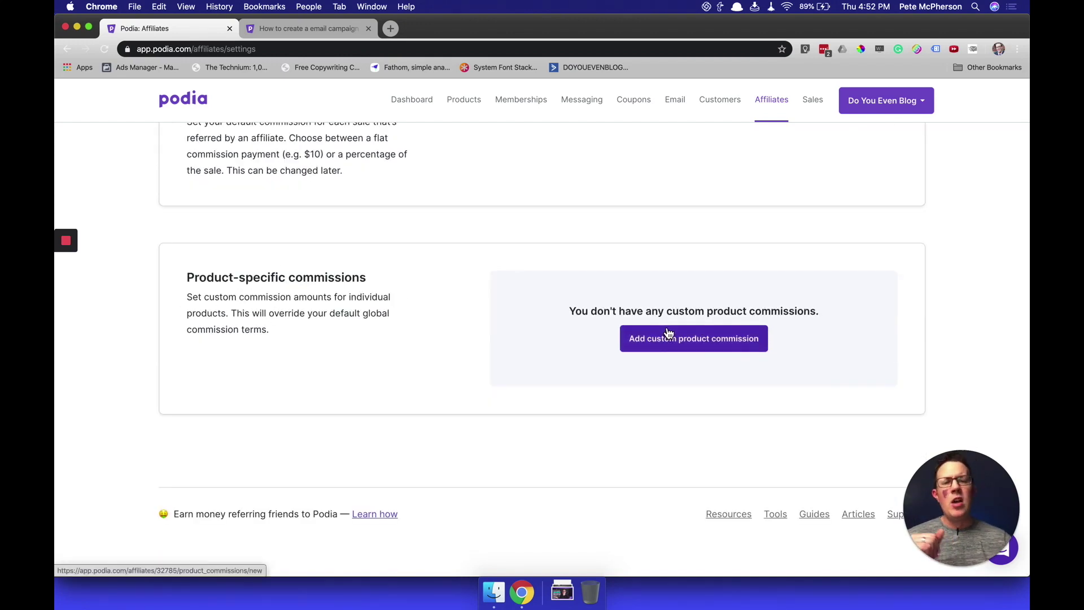
pyautogui.scroll(5, 405, 331)
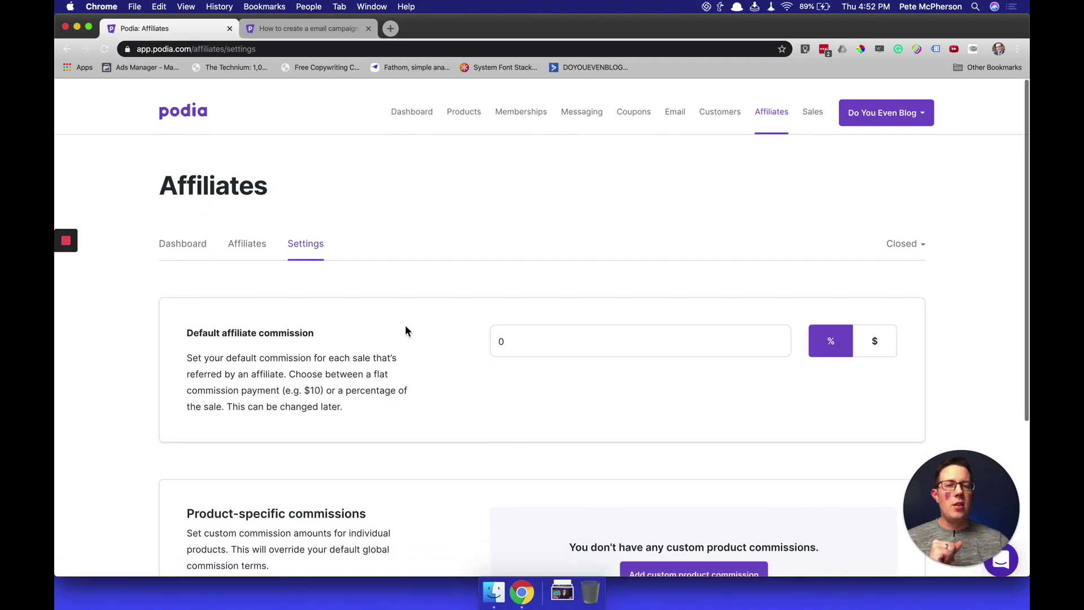
# - Check the program status options, keep it Closed, then go to Sales
pyautogui.click(903, 233)
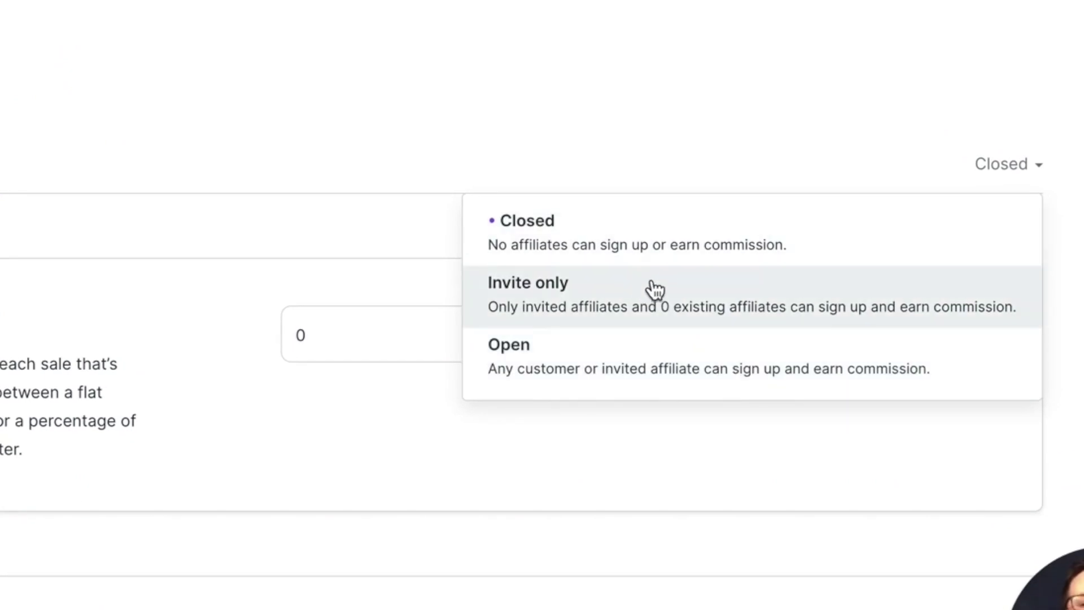
pyautogui.click(254, 111)
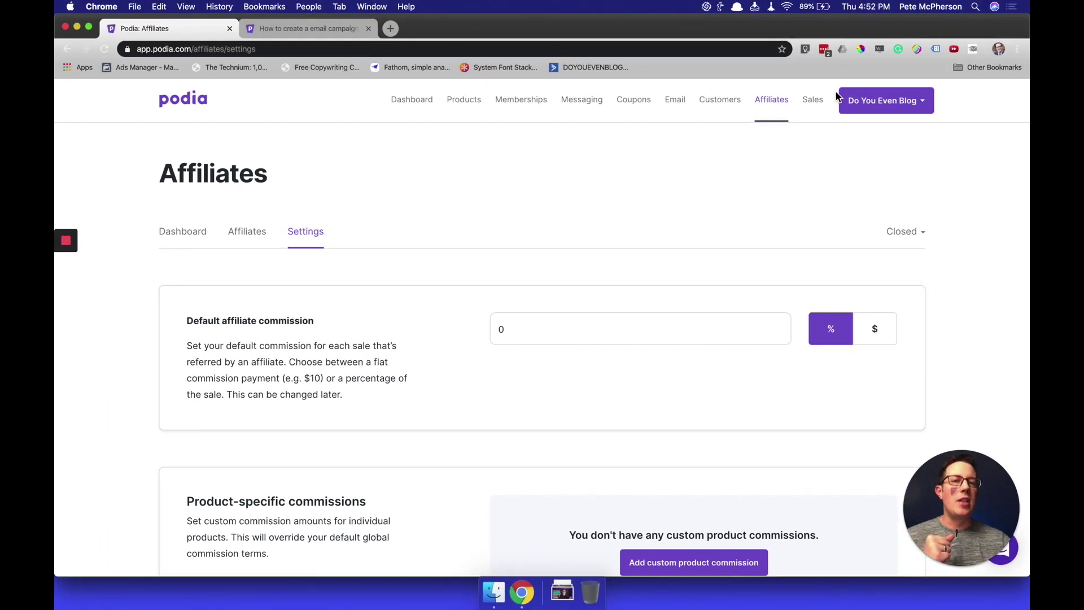
pyautogui.click(809, 100)
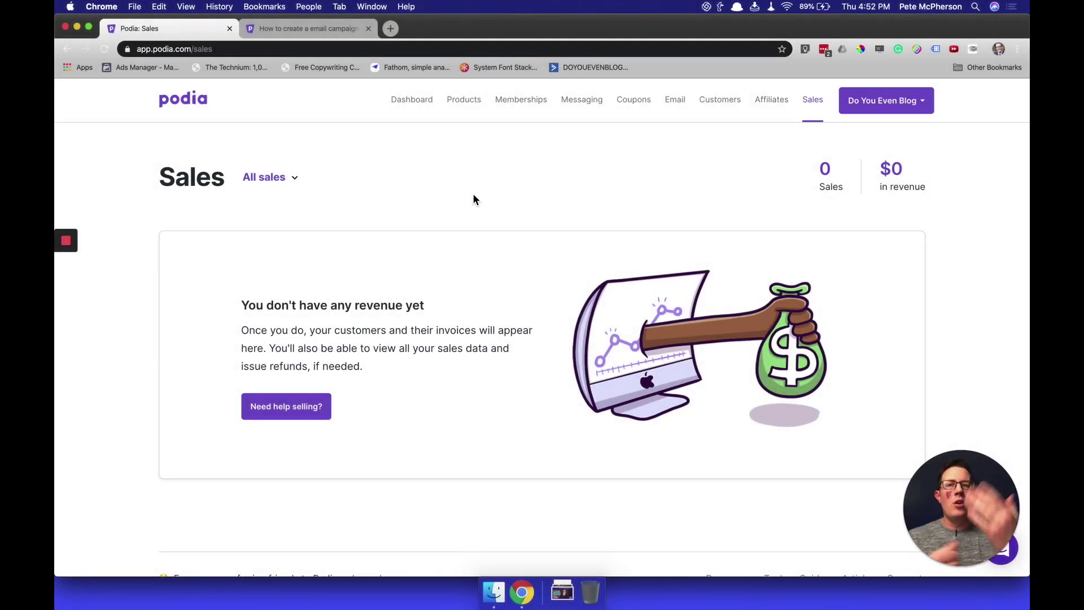
# - Scroll the Sales page to confirm 0 sales, $0 revenue and no revenue recorded yet
pyautogui.scroll(-3, 473, 194)
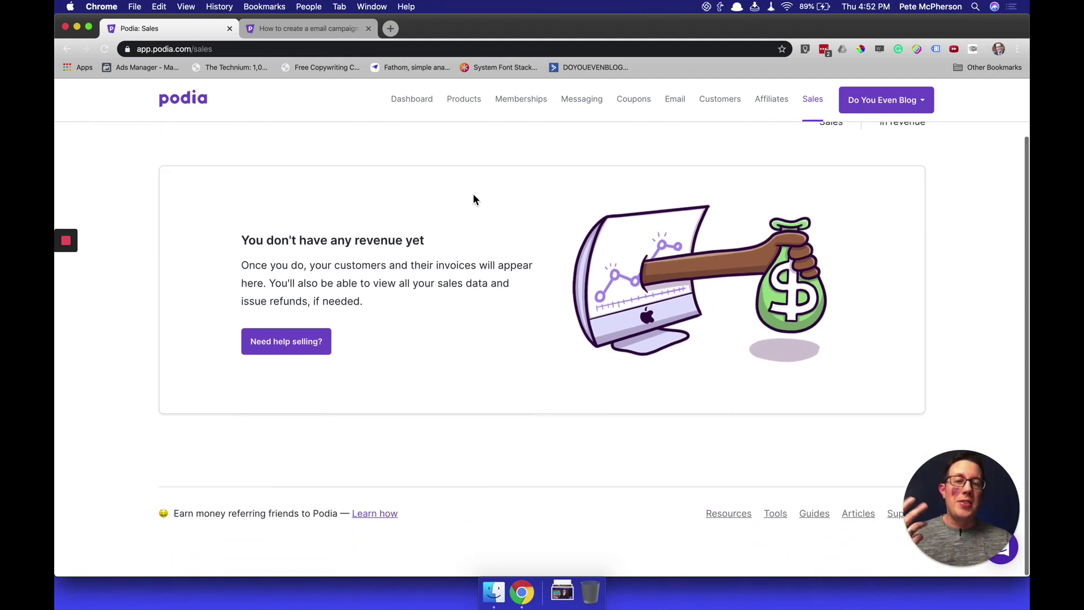
pyautogui.scroll(3, 473, 195)
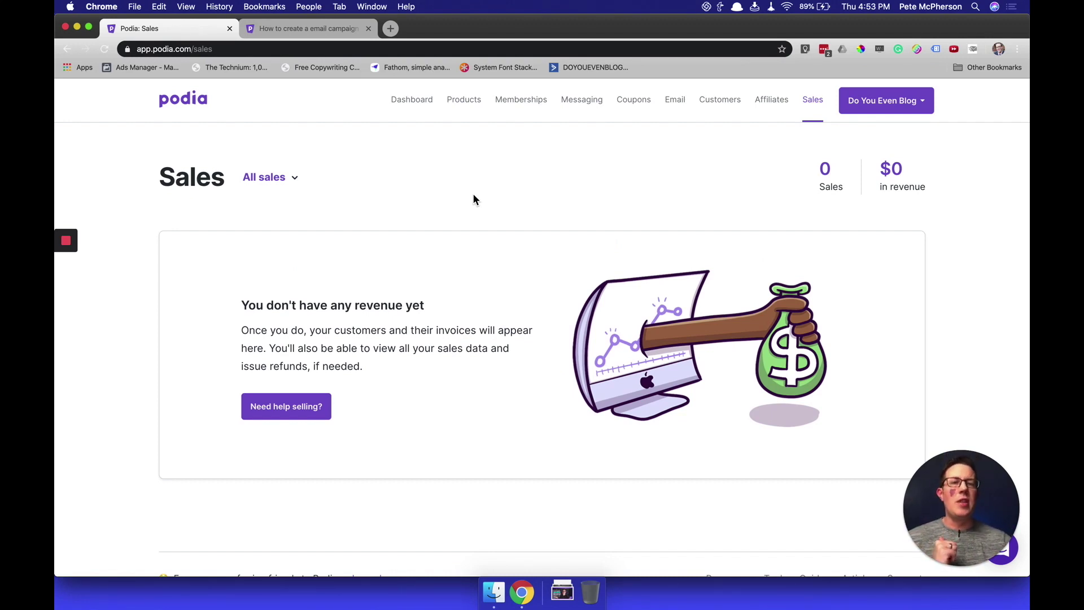
pyautogui.click(876, 107)
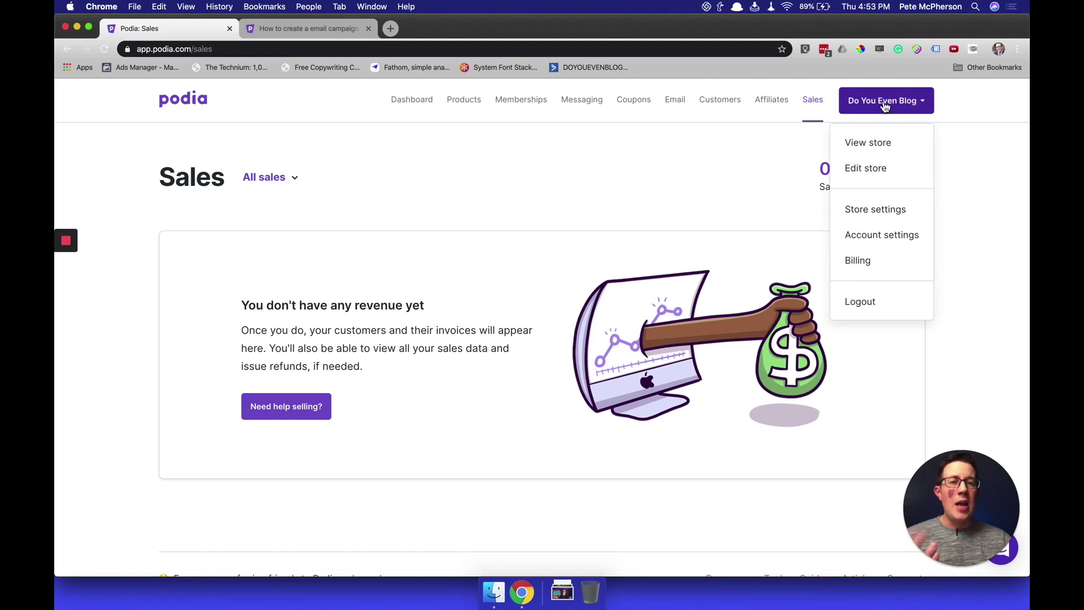
# - View the public Do You Even Blog storefront's three products at $19 and $97, then return to Podia
pyautogui.click(866, 148)
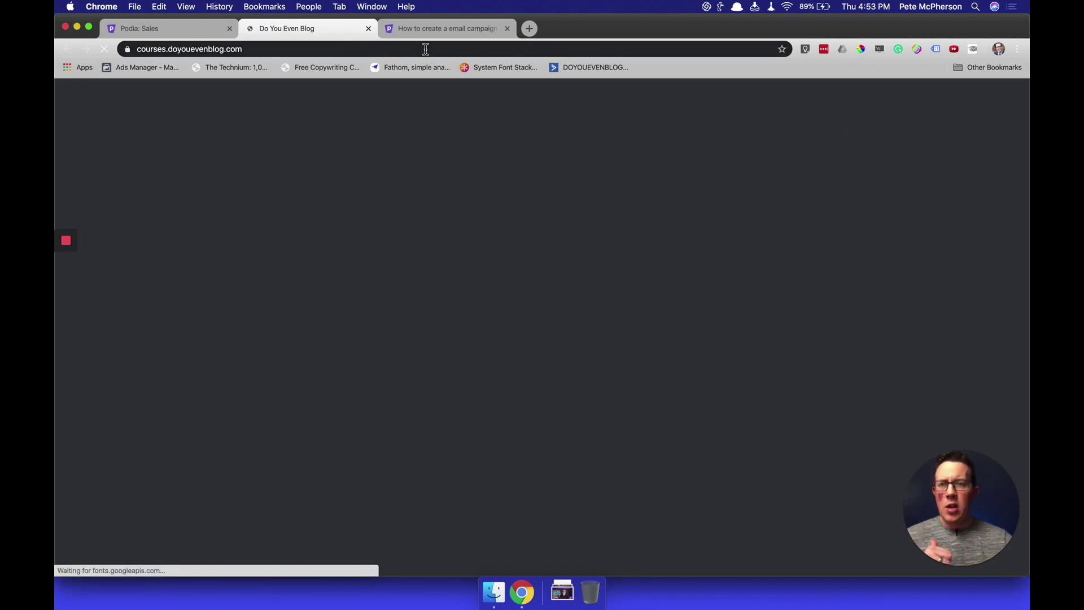
pyautogui.scroll(-6, 367, 387)
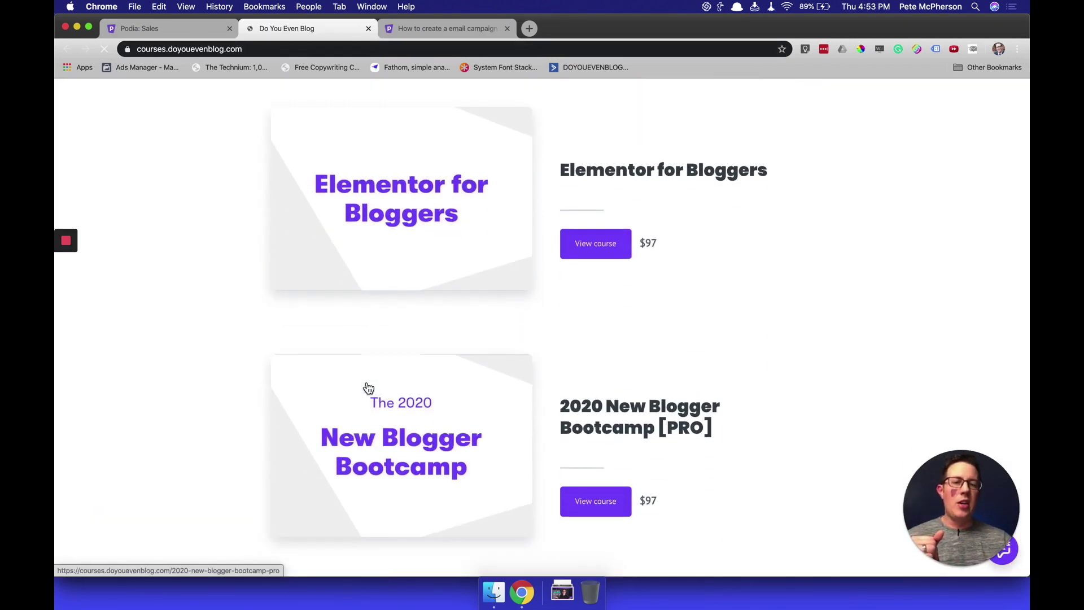
pyautogui.scroll(7, 366, 388)
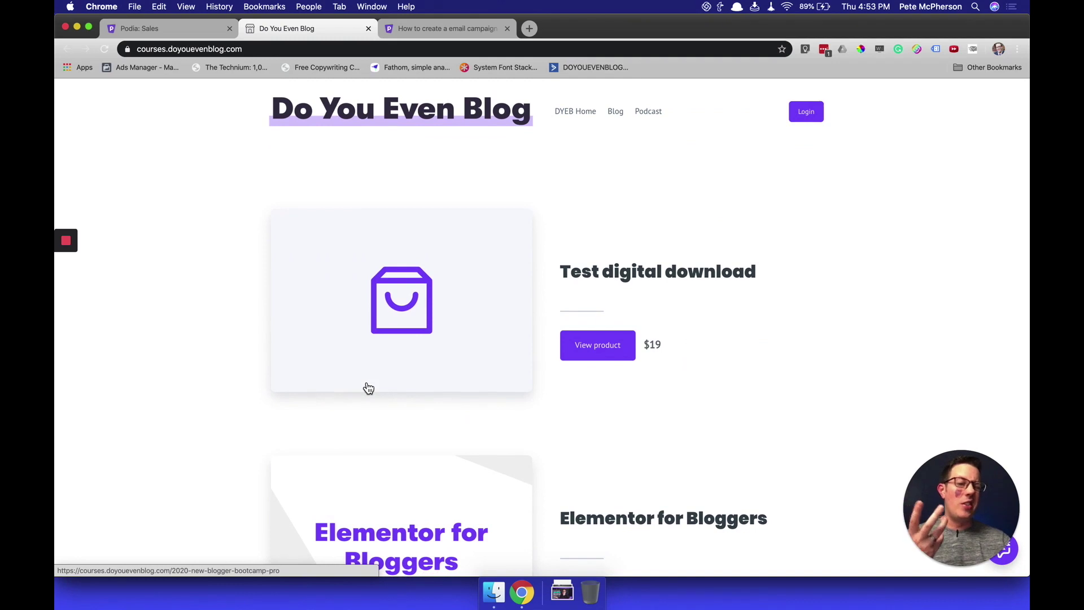
pyautogui.scroll(-2, 452, 416)
pyautogui.scroll(3, 453, 415)
pyautogui.scroll(-7, 454, 412)
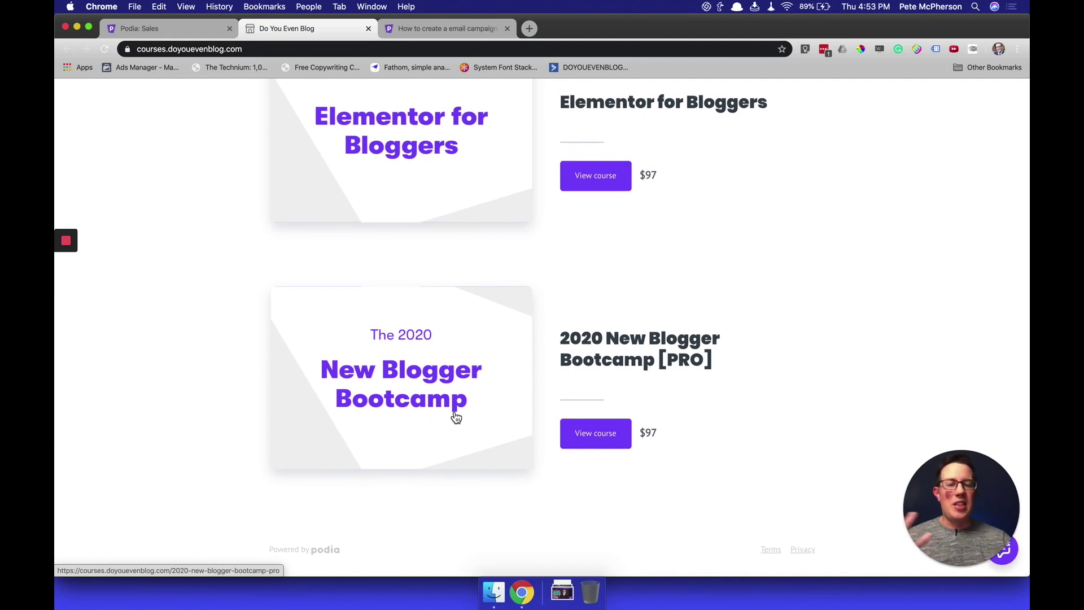
pyautogui.scroll(7, 456, 417)
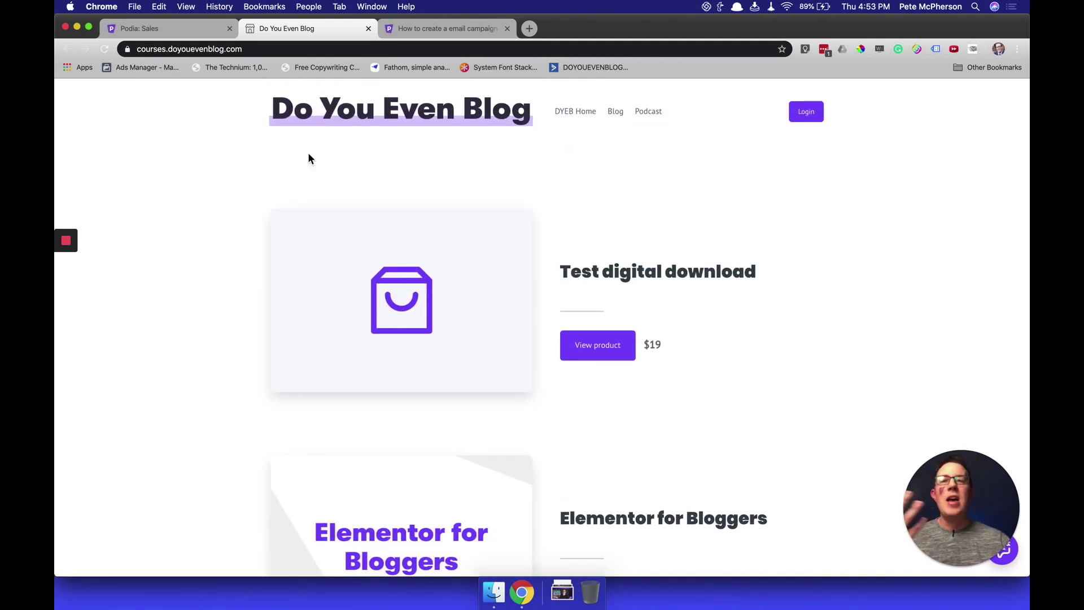
pyautogui.click(195, 30)
# - Glance at the storefront editor's Appearance, Header and Products sections, then go back to the Dashboard
pyautogui.click(870, 102)
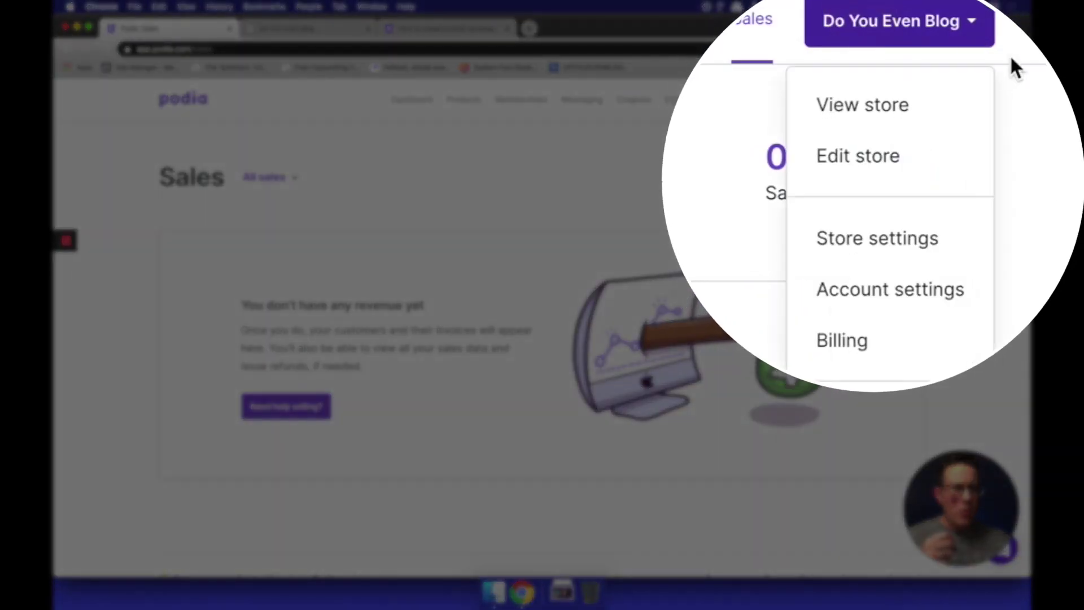
pyautogui.click(856, 169)
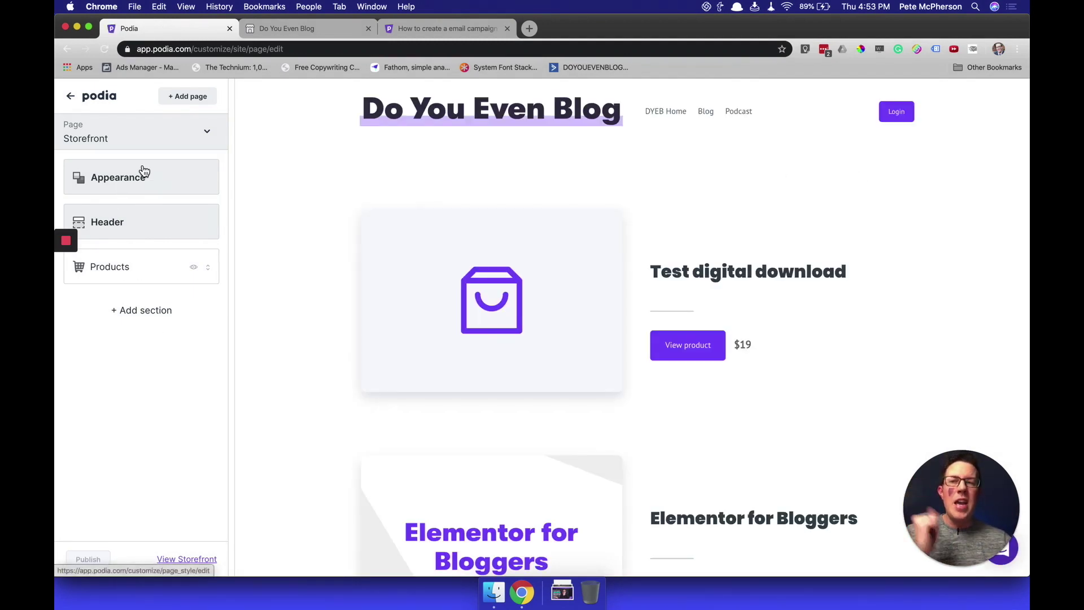
pyautogui.click(70, 96)
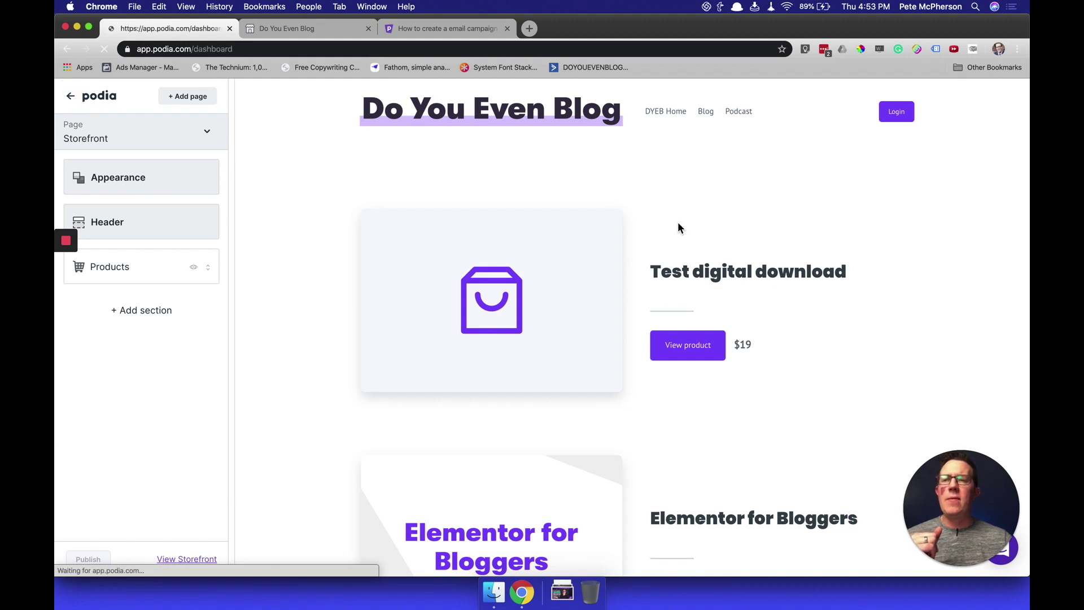
pyautogui.click(890, 105)
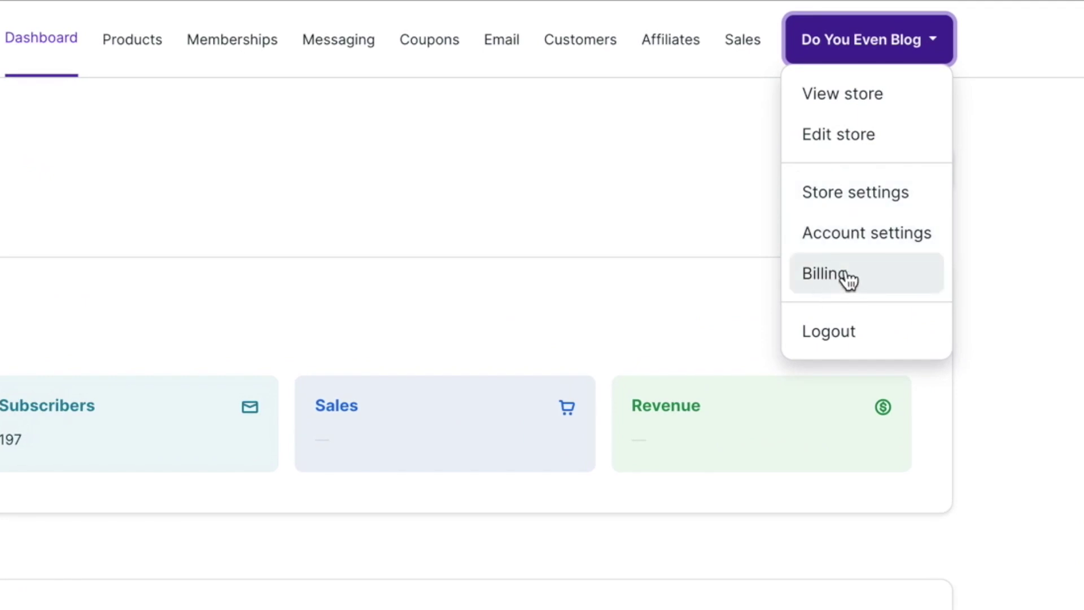
# - Check the Account settings Personal, Notifications and Password tabs with the account holder's name and email
pyautogui.click(852, 233)
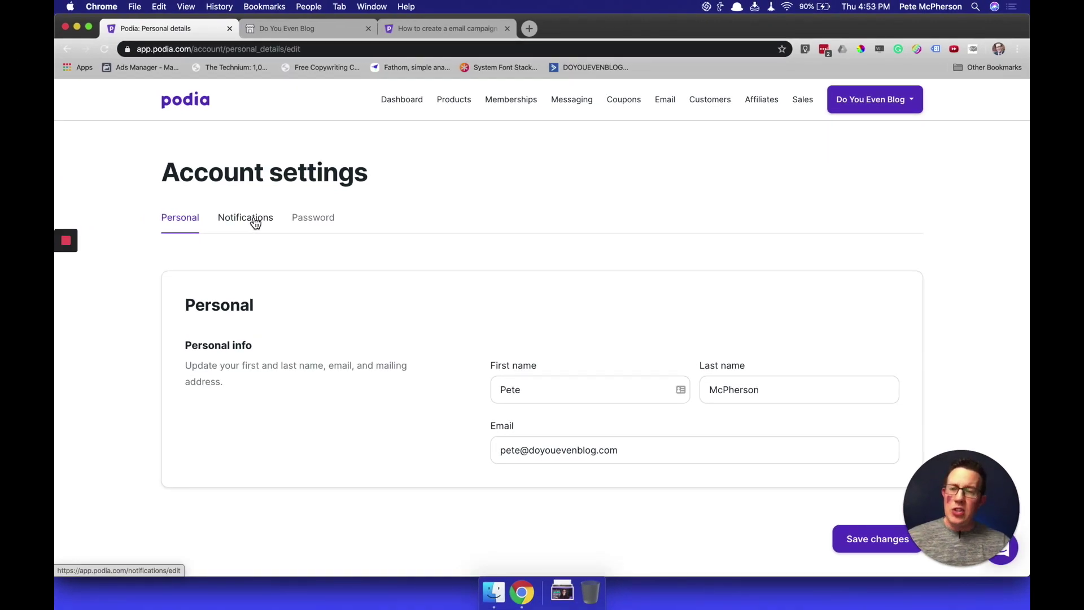
pyautogui.scroll(-3, 470, 275)
pyautogui.scroll(3, 472, 273)
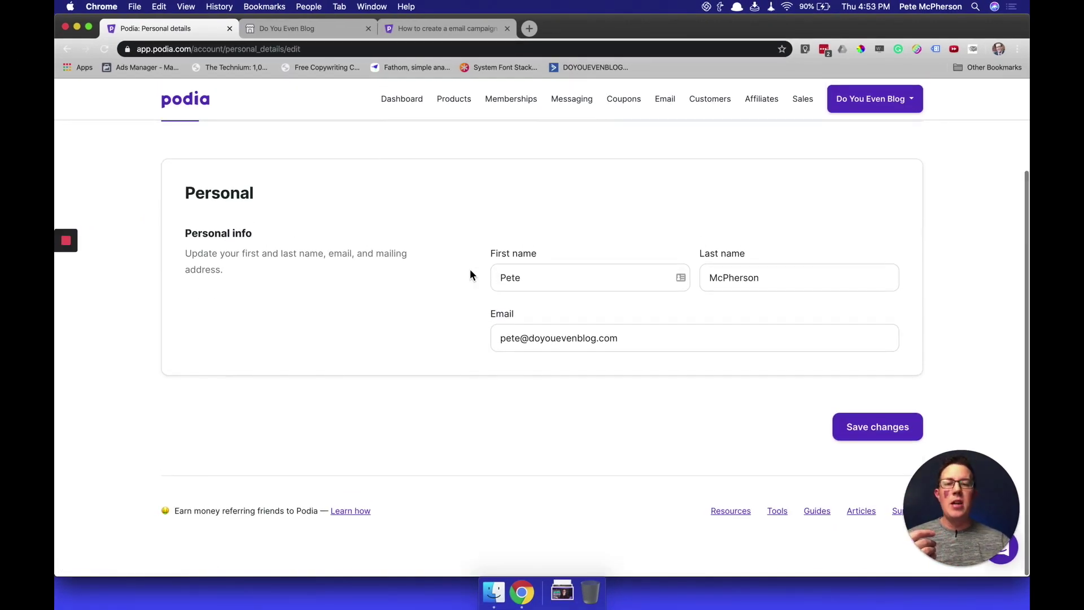
pyautogui.click(865, 100)
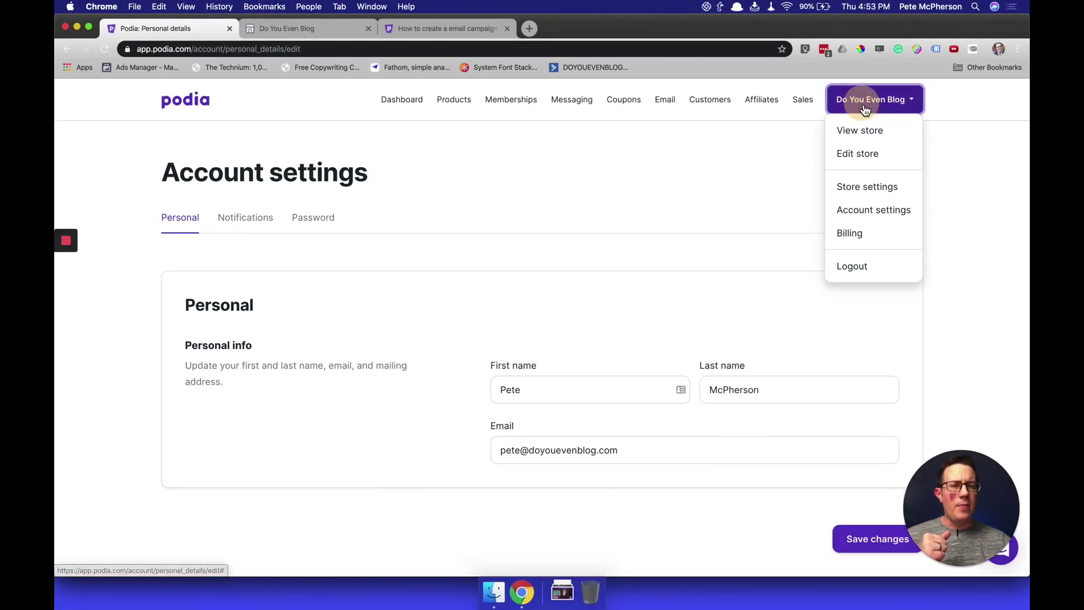
# - Open Store settings and review the Email tab's mailing address and disabled double opt-in
pyautogui.click(870, 188)
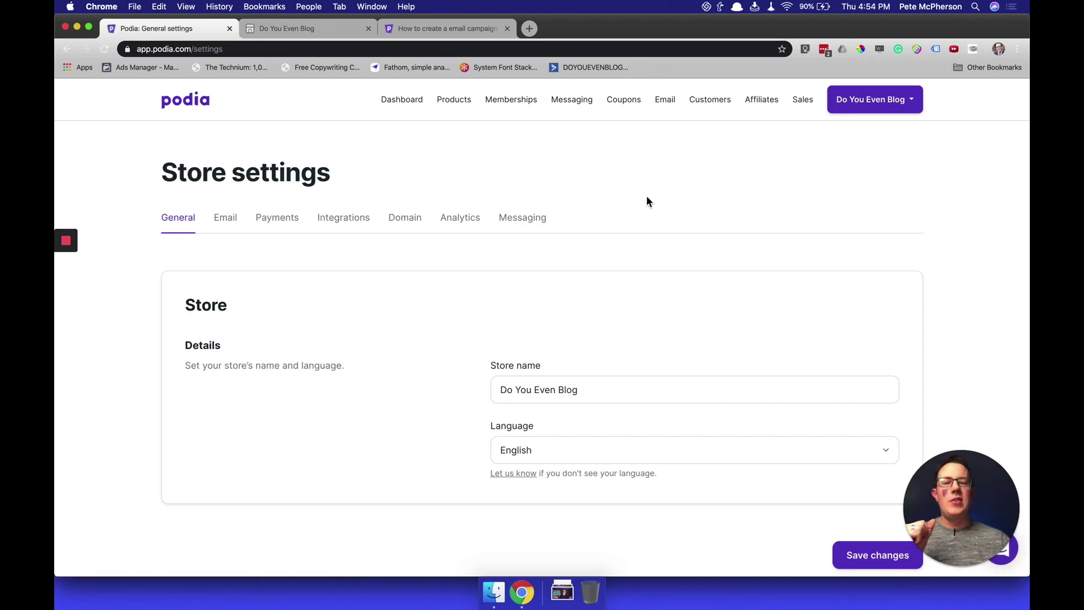
pyautogui.scroll(-5, 320, 324)
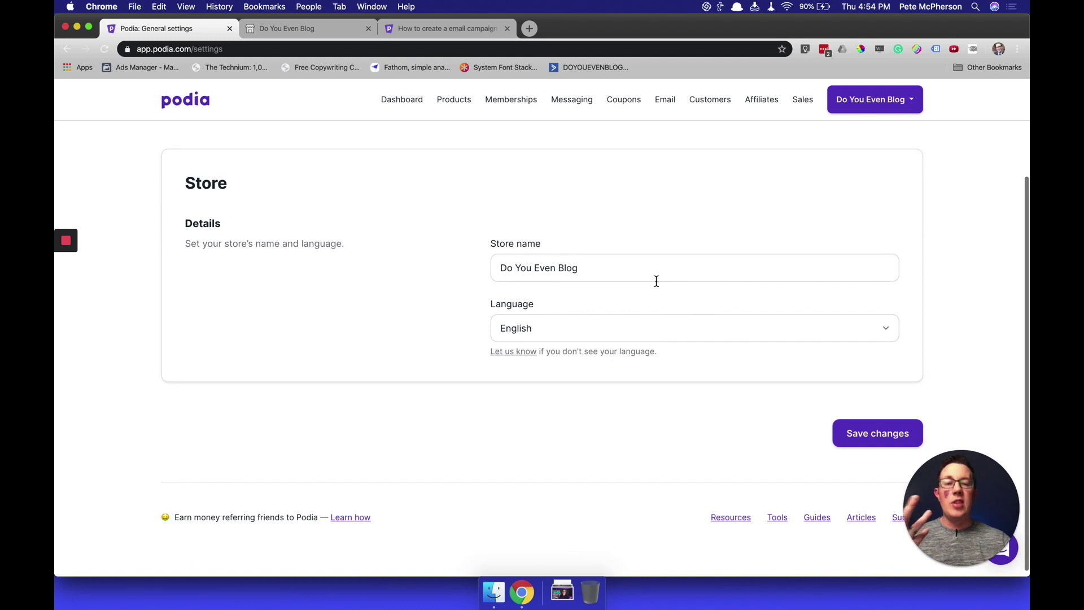
pyautogui.scroll(5, 418, 255)
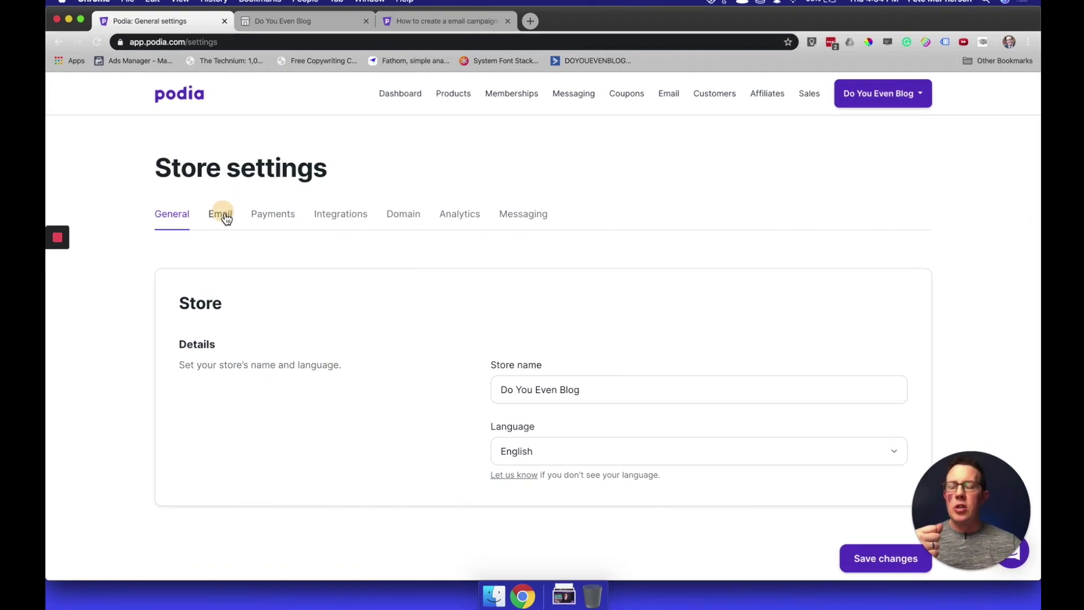
pyautogui.click(232, 220)
pyautogui.scroll(-3, 339, 289)
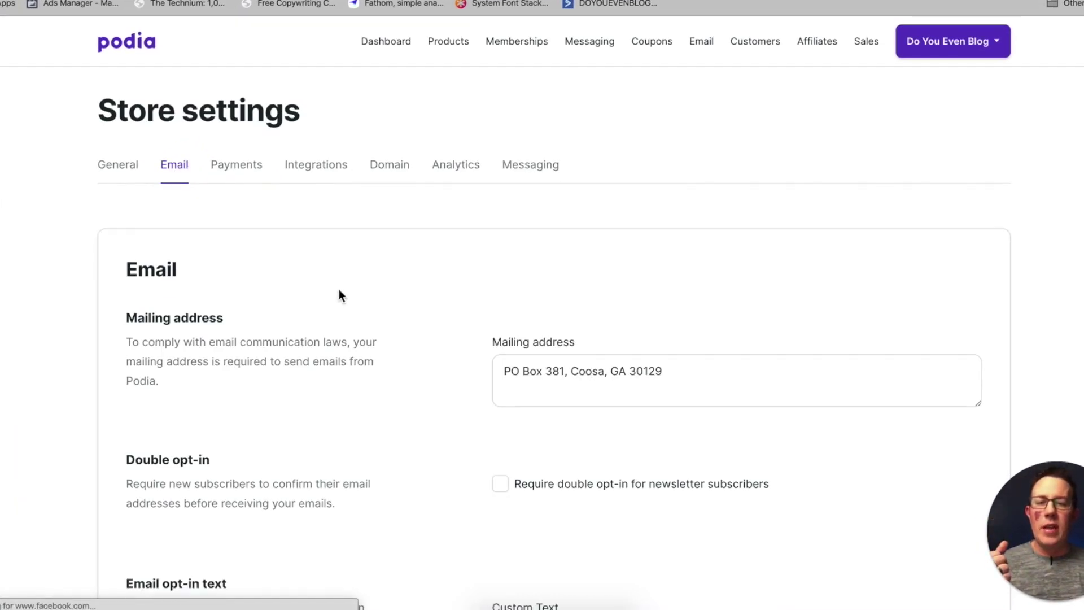
pyautogui.scroll(-3, 471, 325)
pyautogui.scroll(5, 473, 326)
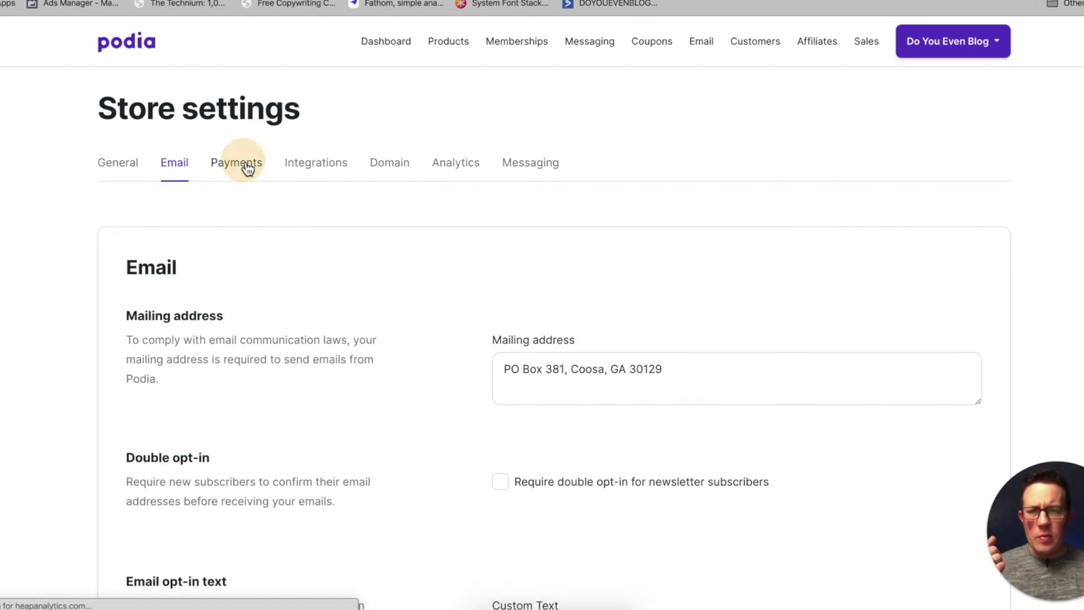
# - Scroll through the Payments tab's United States Dollar currency, Stripe, taxes and VAT sections
pyautogui.scroll(-2, 394, 326)
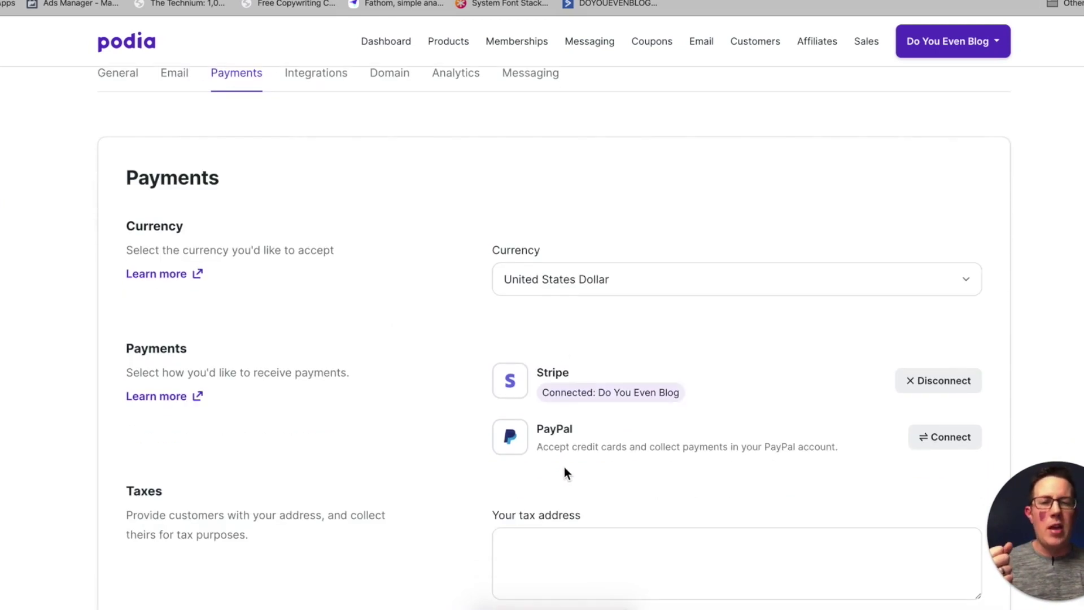
pyautogui.scroll(-5, 394, 377)
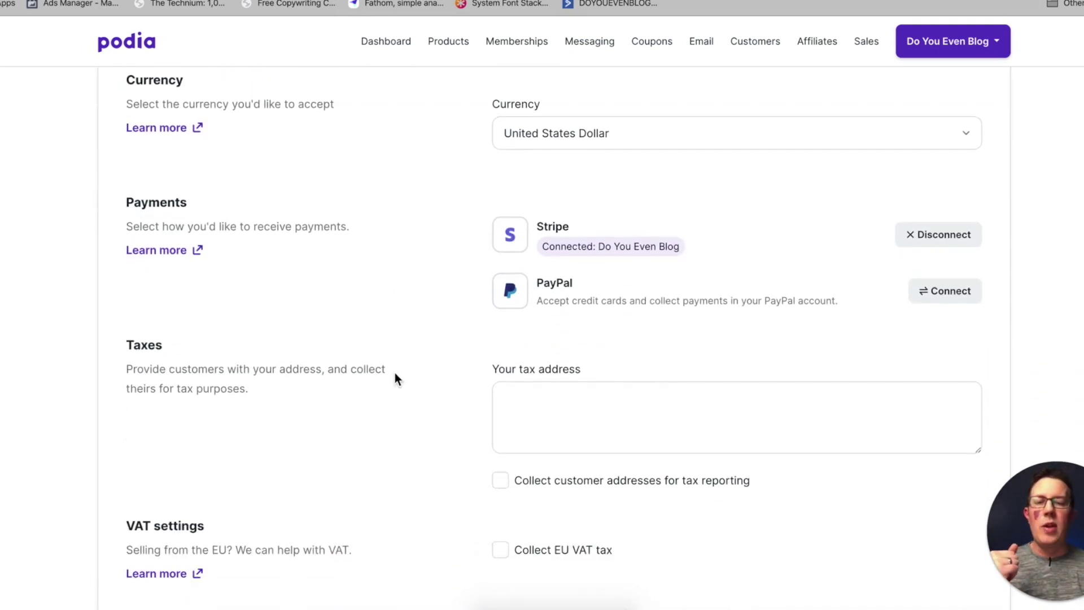
pyautogui.scroll(-3, 394, 377)
pyautogui.scroll(10, 395, 377)
pyautogui.scroll(-10, 394, 377)
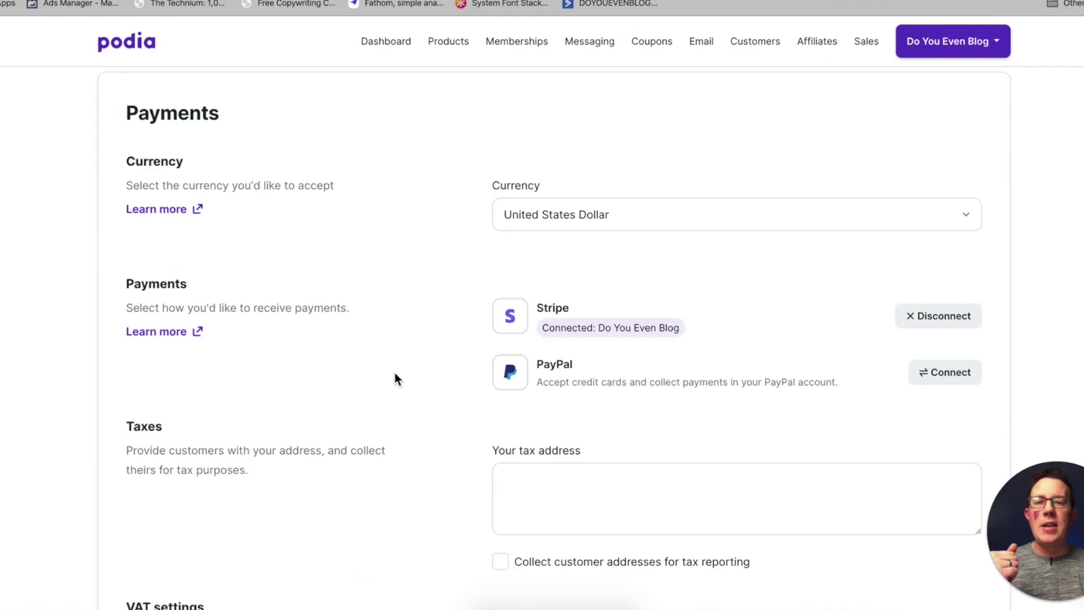
pyautogui.scroll(10, 408, 358)
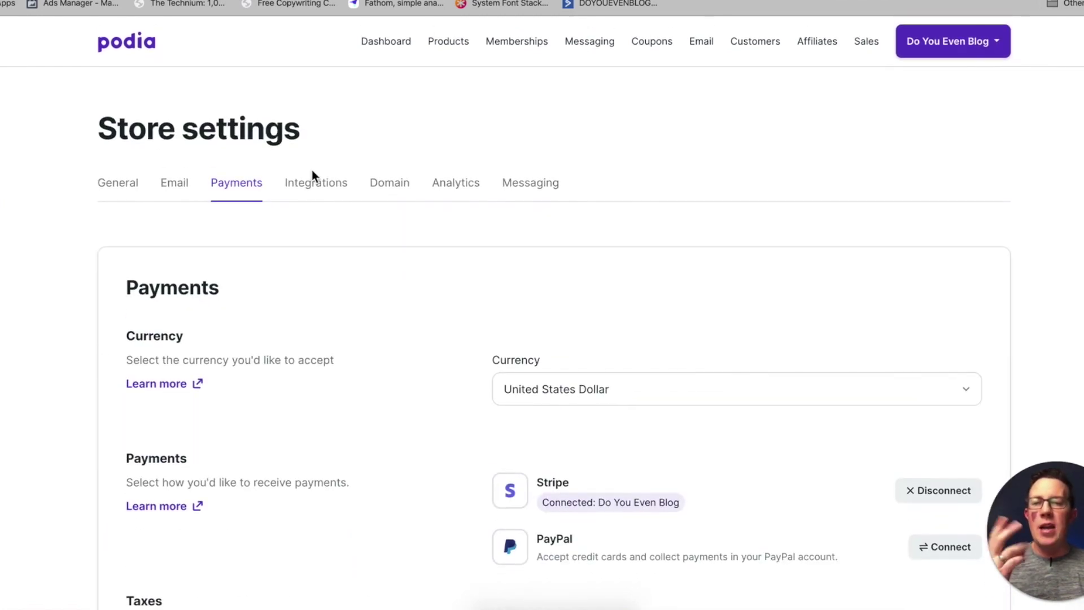
pyautogui.click(308, 186)
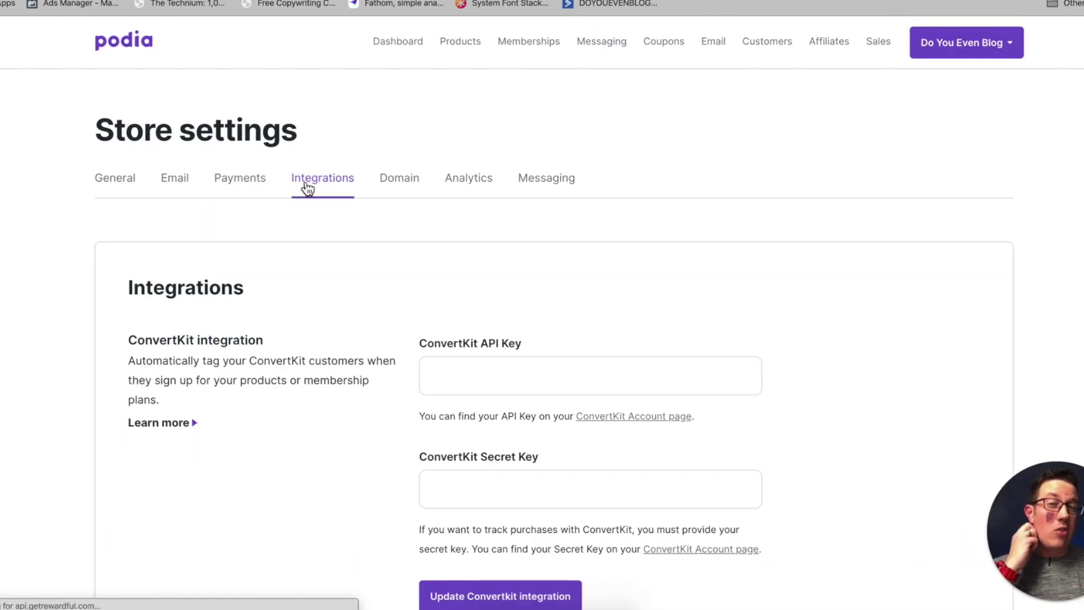
# - Scroll through the ConvertKit, MailChimp, ActiveCampaign, MailerLite and Zapier integration sections
pyautogui.scroll(-10, 307, 187)
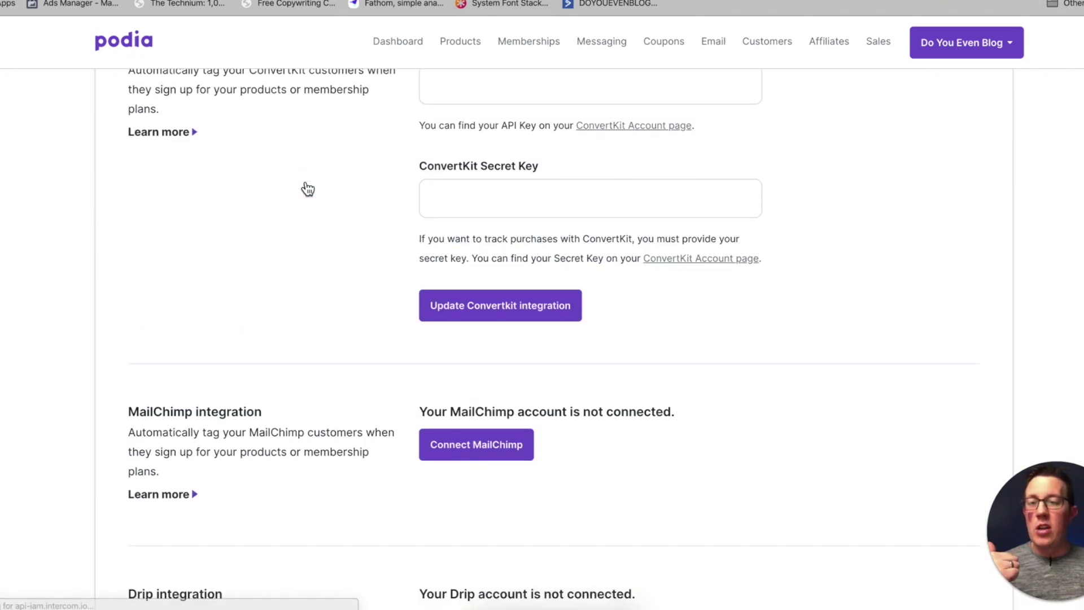
pyautogui.scroll(-10, 308, 188)
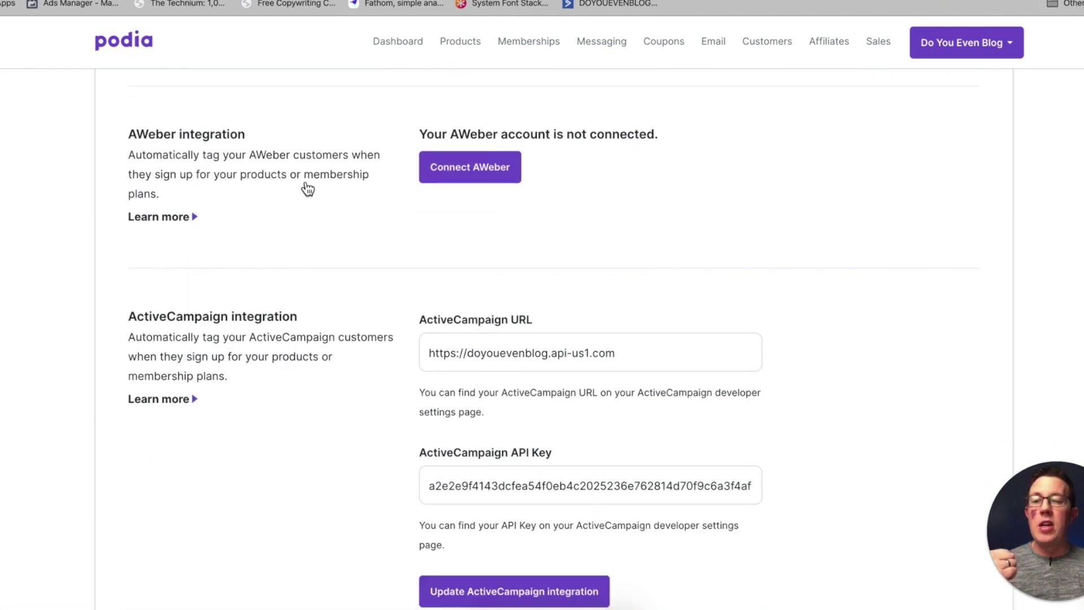
pyautogui.scroll(-10, 307, 189)
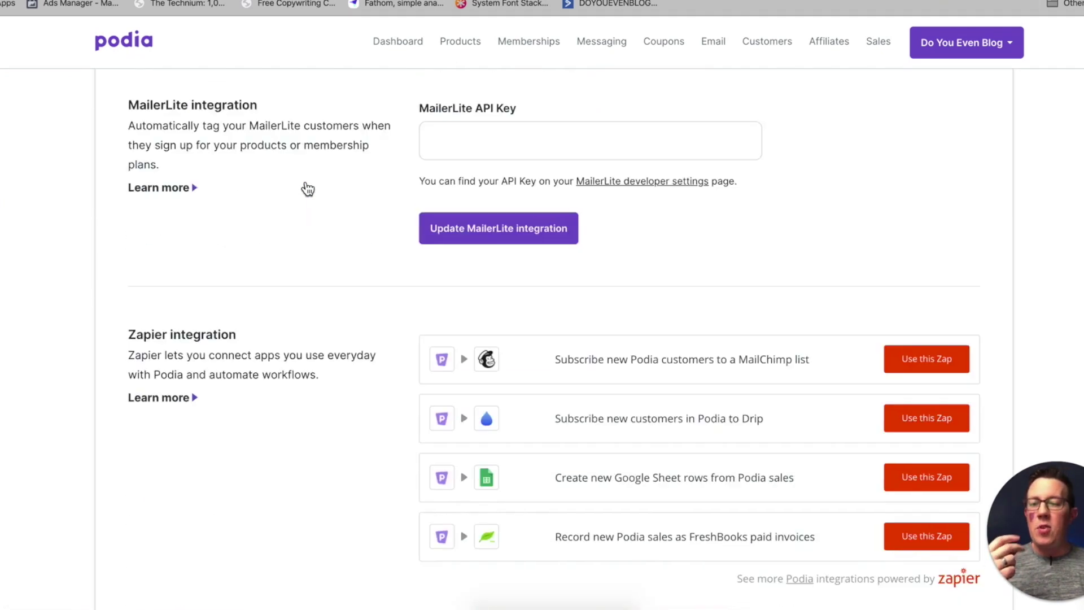
pyautogui.scroll(20, 307, 188)
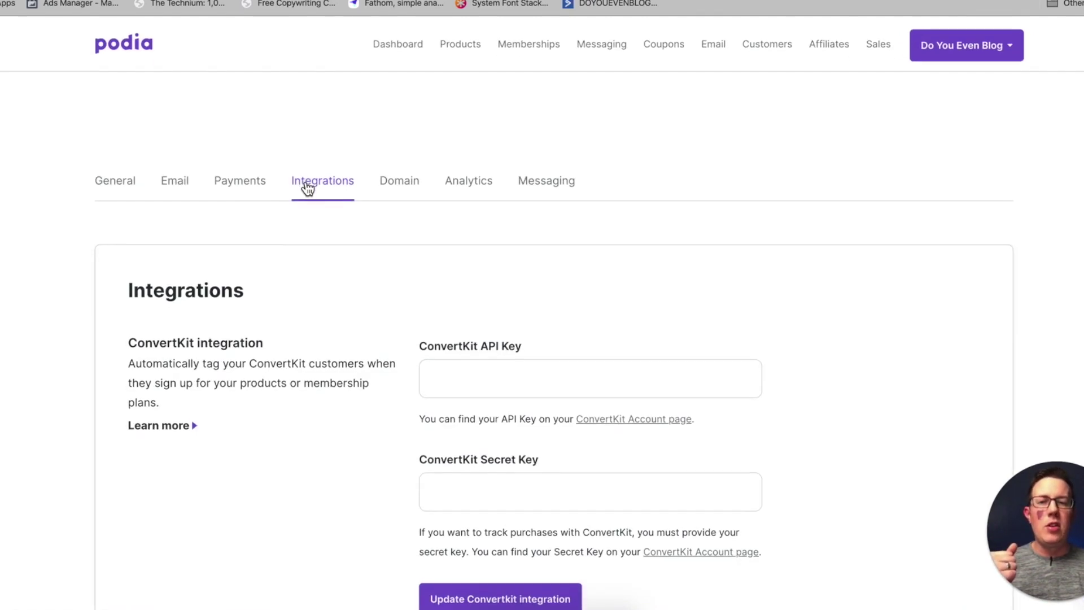
pyautogui.click(394, 179)
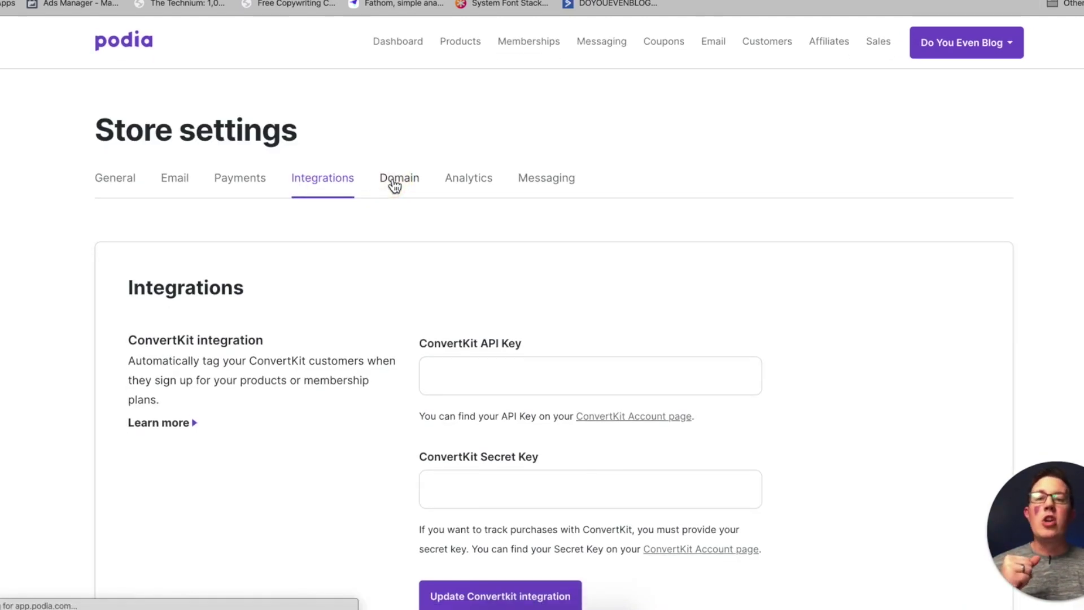
# - Review the dyeb.podia.com subdomain and verified custom domain courses.doyouevenblog.com
pyautogui.scroll(-2, 327, 248)
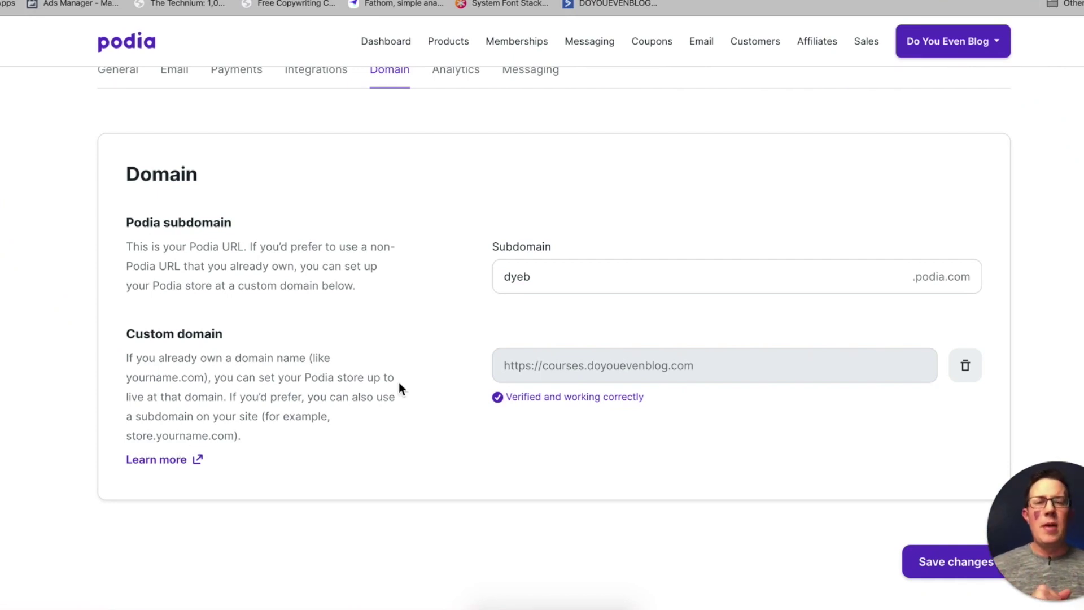
pyautogui.scroll(2, 398, 382)
pyautogui.click(444, 135)
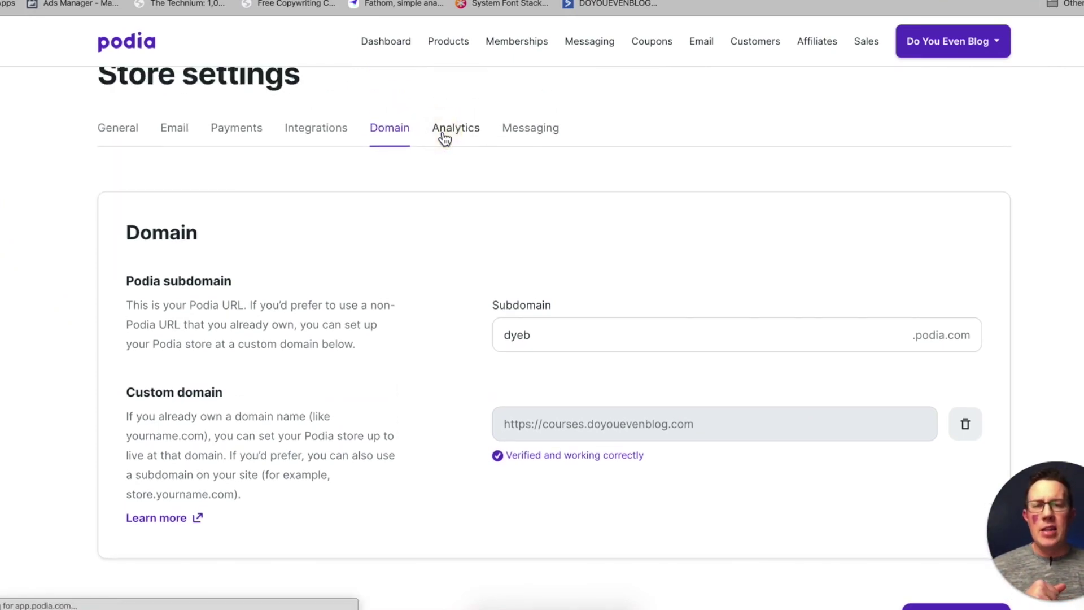
# - Scroll the Analytics tab's empty Facebook Pixel ID, Google Analytics and custom code fields
pyautogui.scroll(-5, 401, 271)
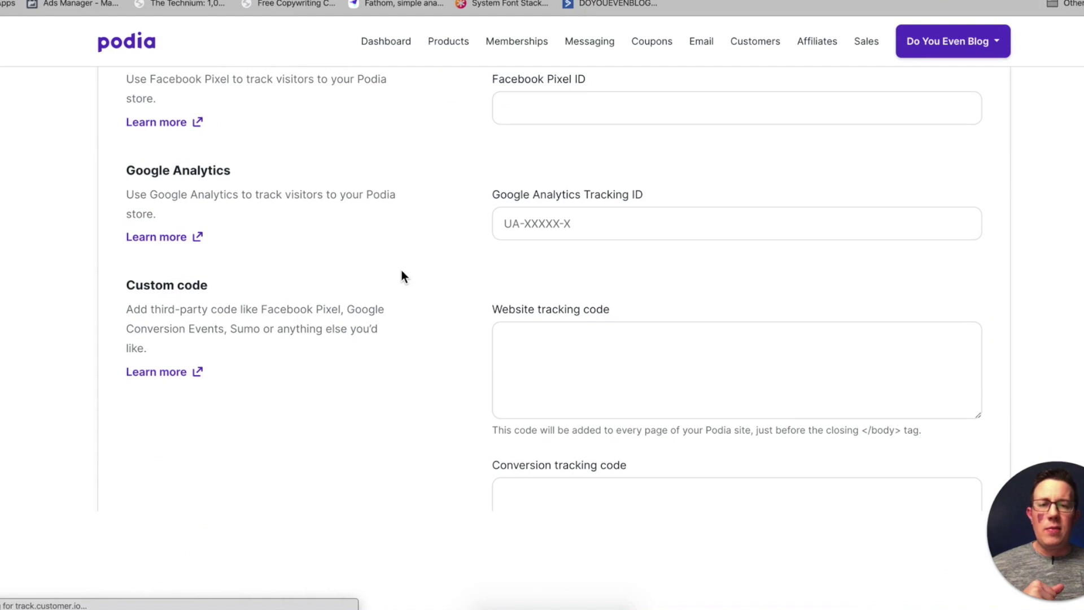
pyautogui.scroll(2, 401, 271)
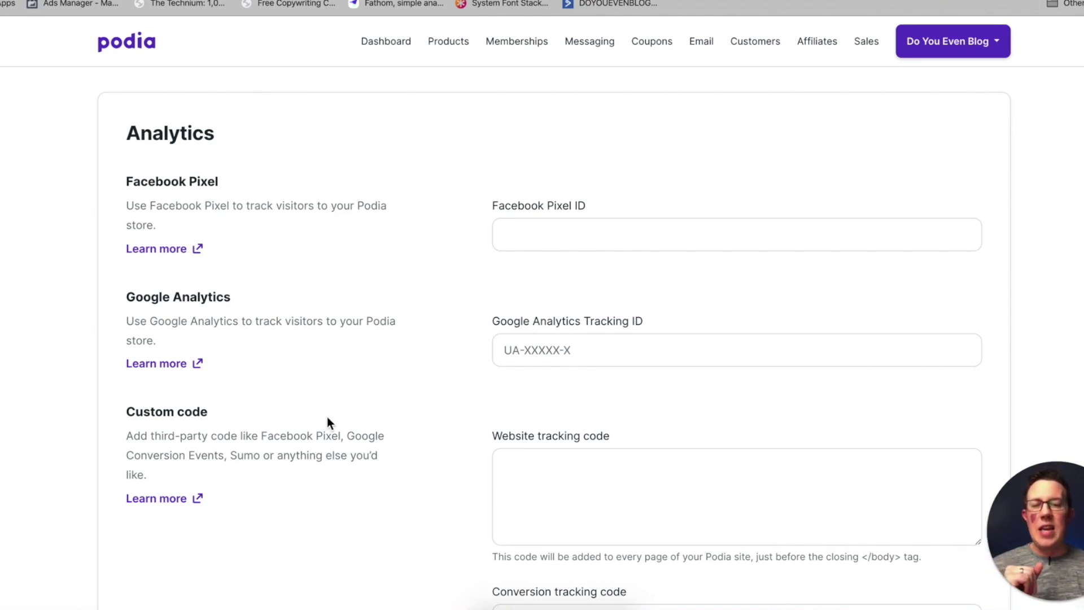
pyautogui.scroll(-2, 327, 420)
pyautogui.scroll(-2, 327, 417)
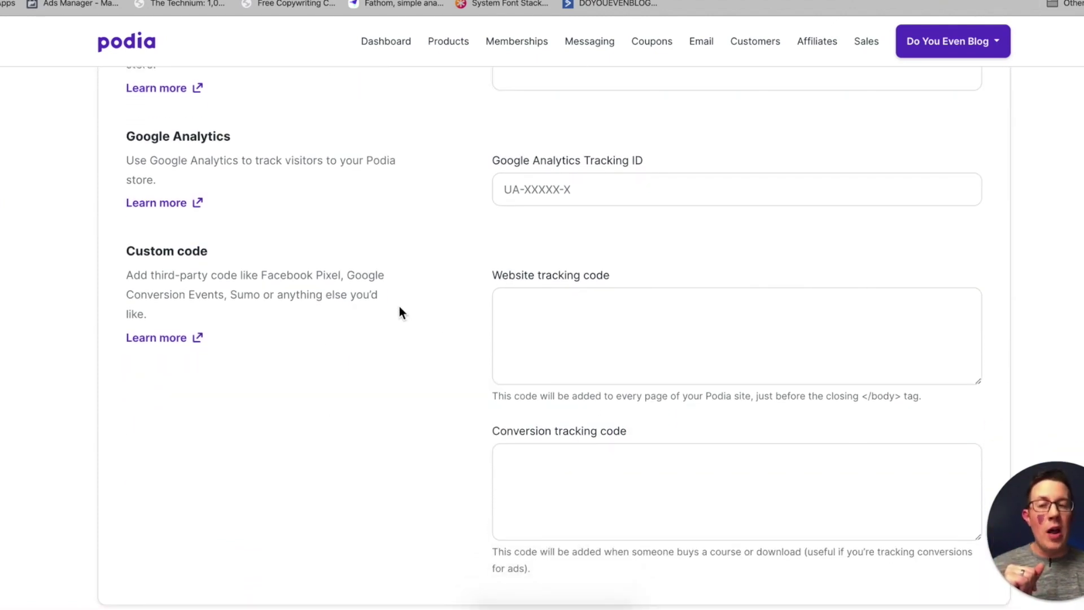
pyautogui.scroll(5, 399, 306)
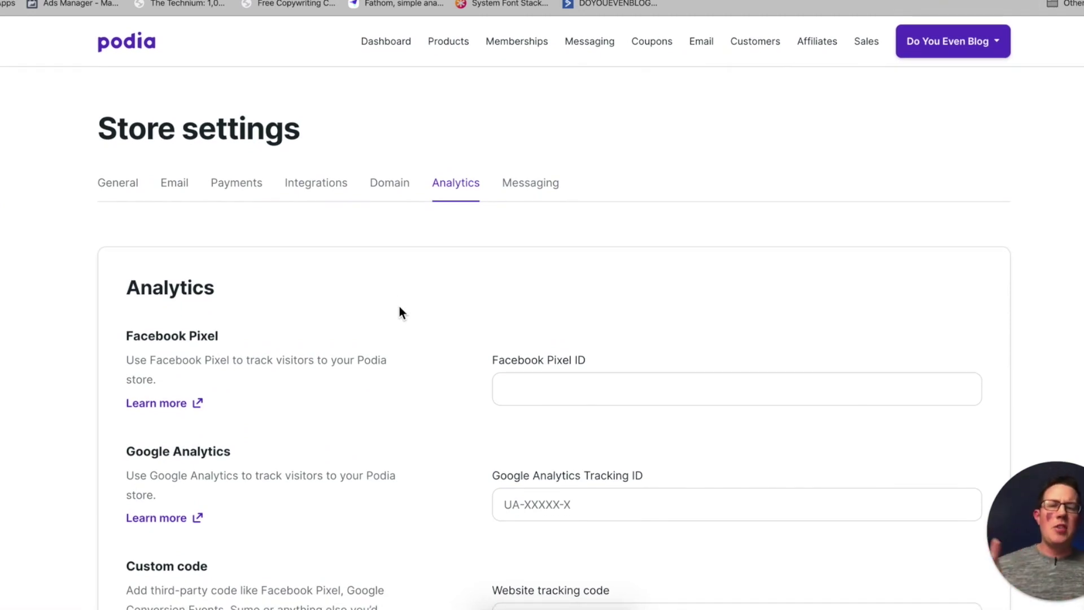
pyautogui.click(538, 185)
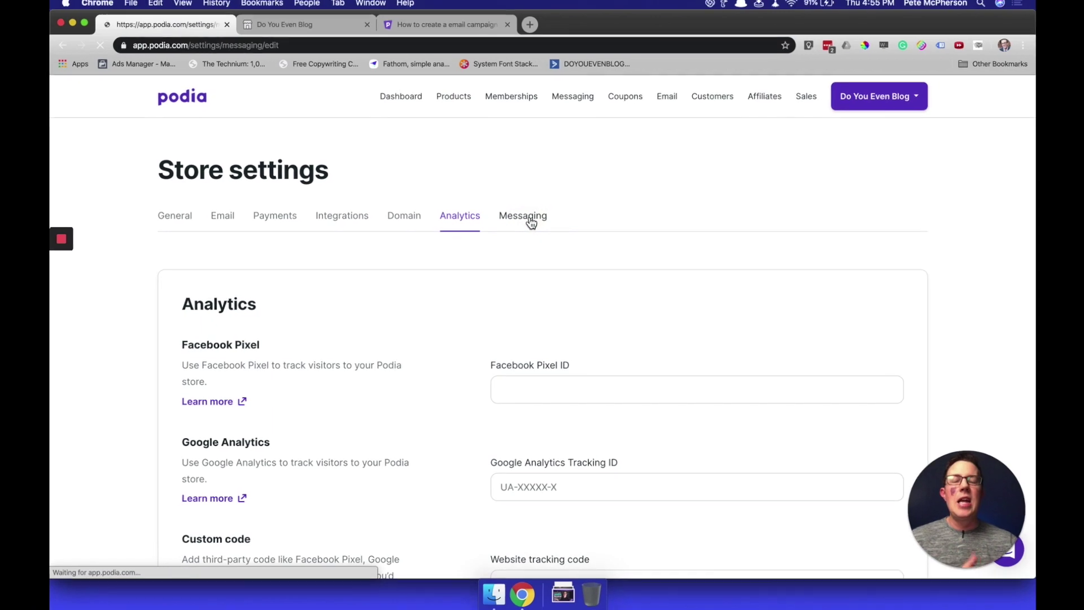
# - Screenshot the Messaging settings showing messaging enabled for everyone
pyautogui.press('super+shift+3')
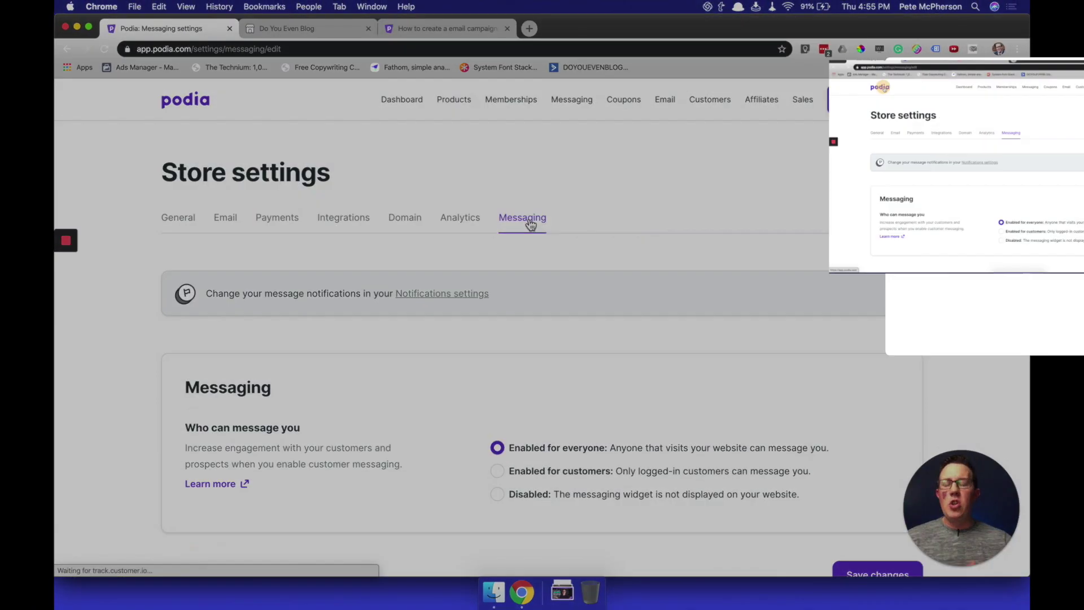